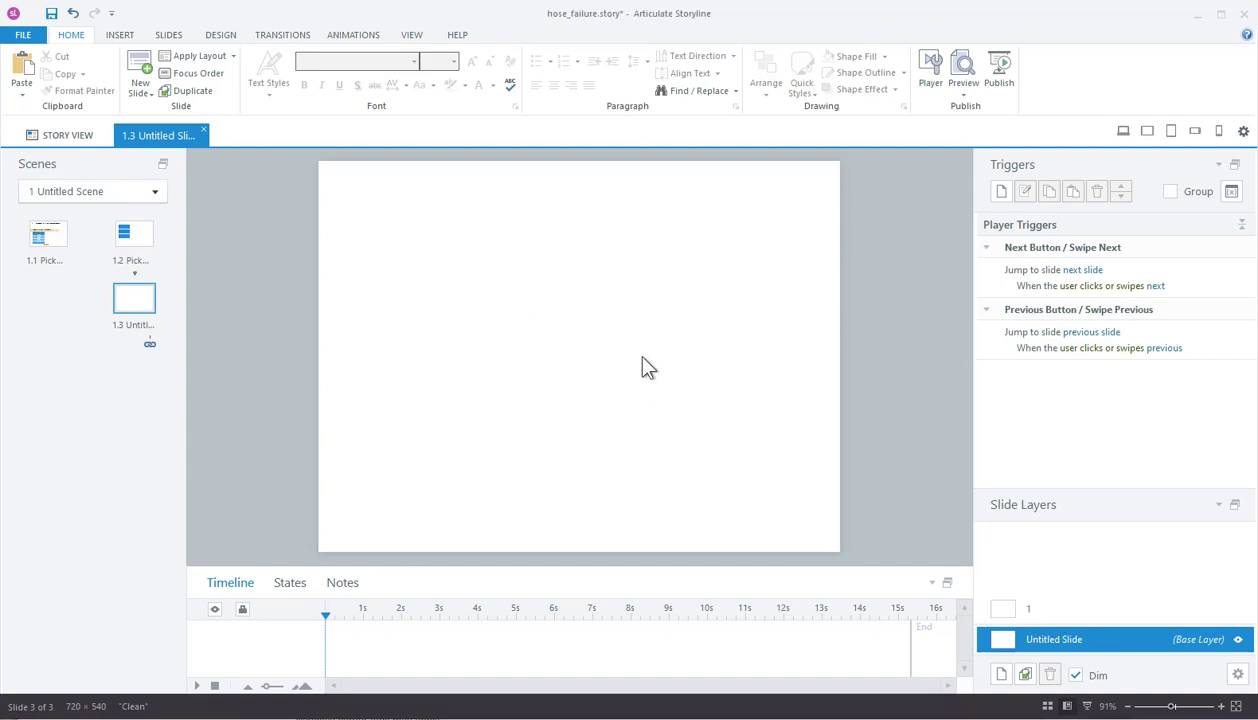
Step: Add a 7-second Joanna text-to-speech narration ending at 'to be correct' to the base layer
{"action": "left_click", "coordinate": [119, 35]}
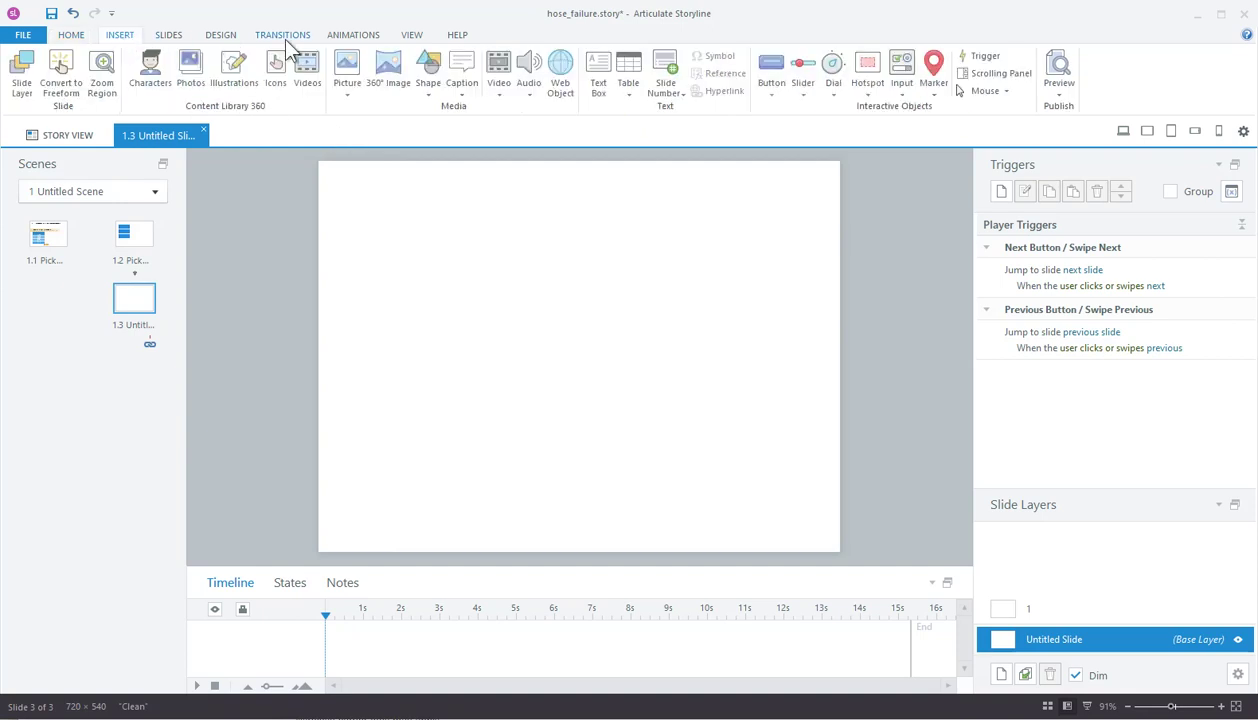
{"action": "left_click", "coordinate": [528, 97]}
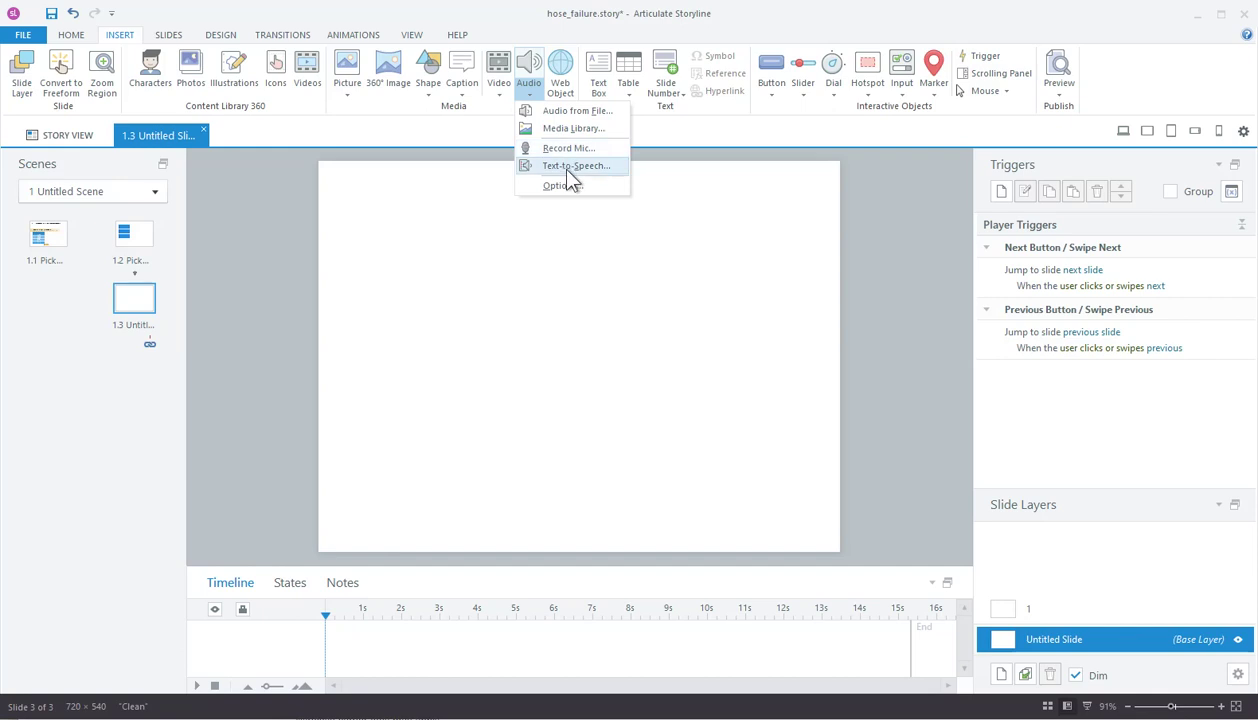
{"action": "left_click", "coordinate": [566, 166]}
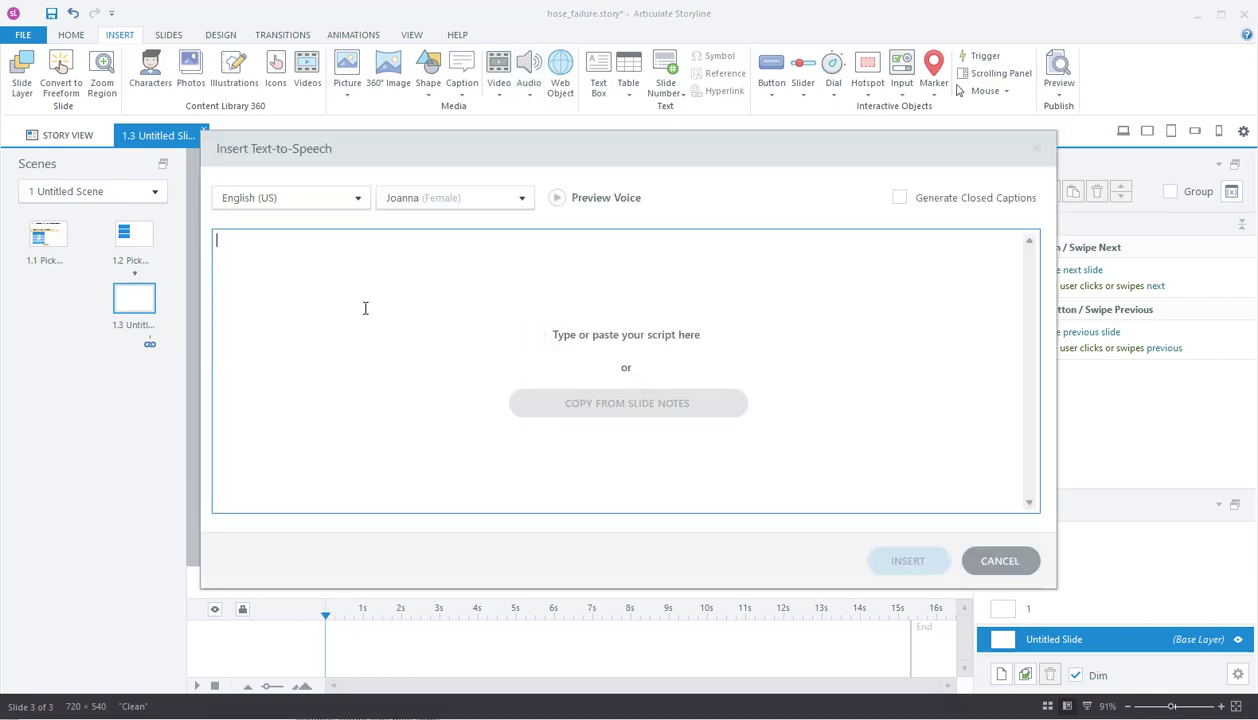
{"action": "type", "text": "In theory, design systems could help overcome this problem; spend a lot of time up front getting a component to be correct and then it can be deployed quickly in all sorts of situations. But the word \"correct\" is doing a lot of work there."}
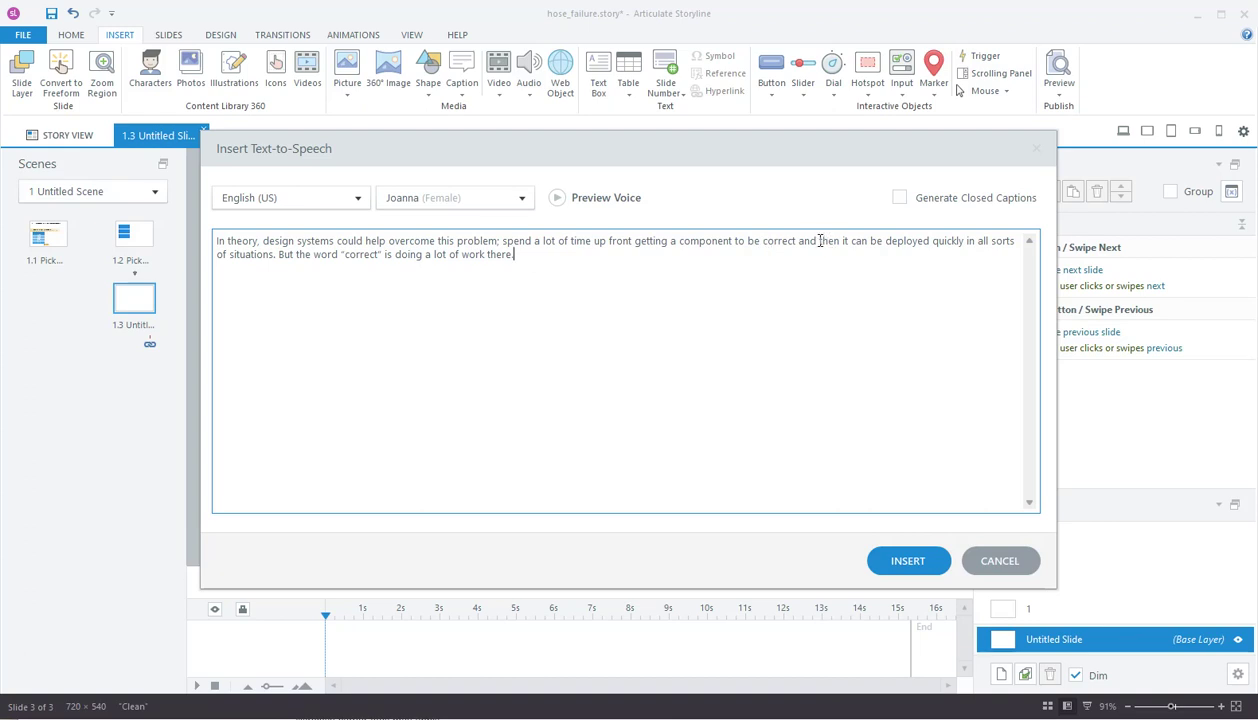
{"action": "left_click_drag", "start_coordinate": [798, 241], "coordinate": [829, 262]}
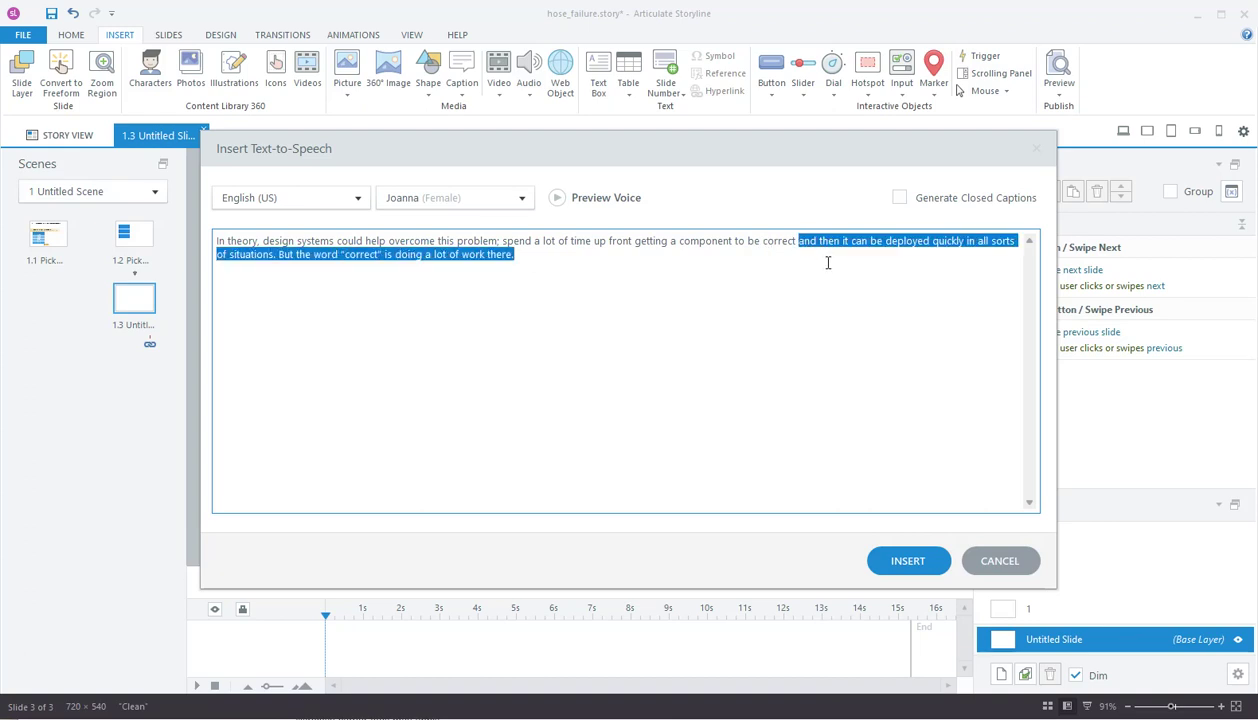
{"action": "key", "text": "Delete"}
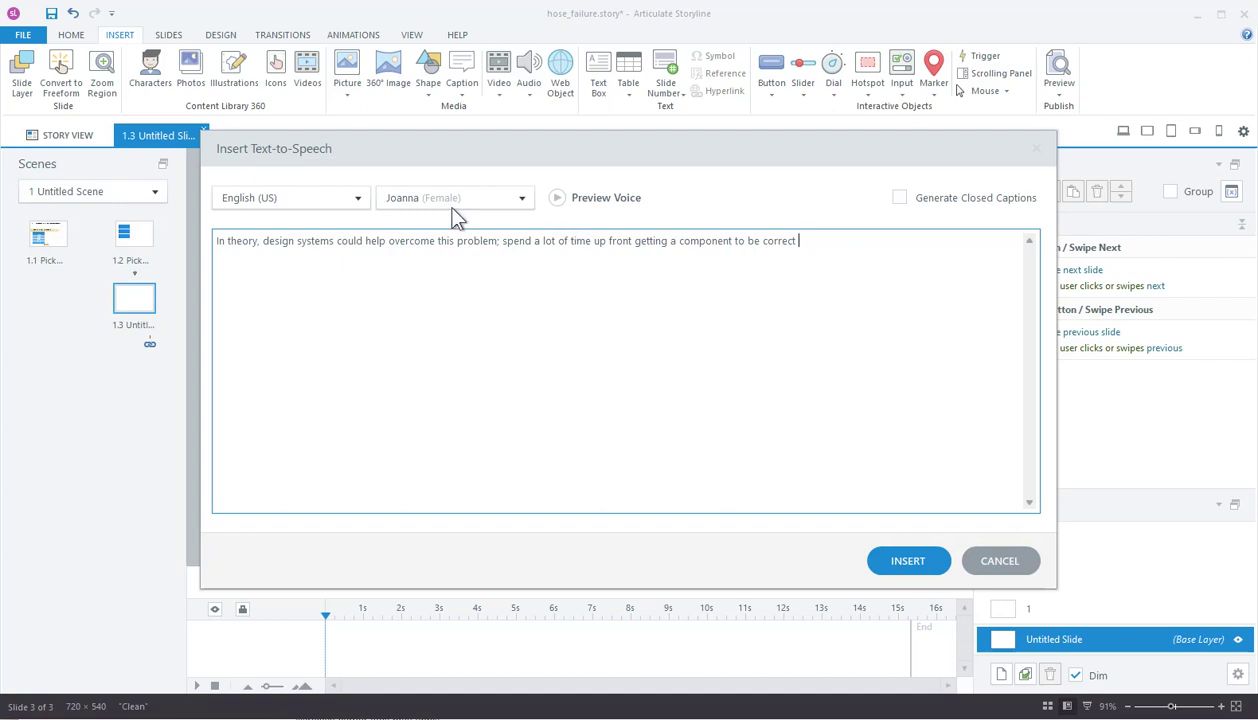
{"action": "left_click", "coordinate": [919, 564]}
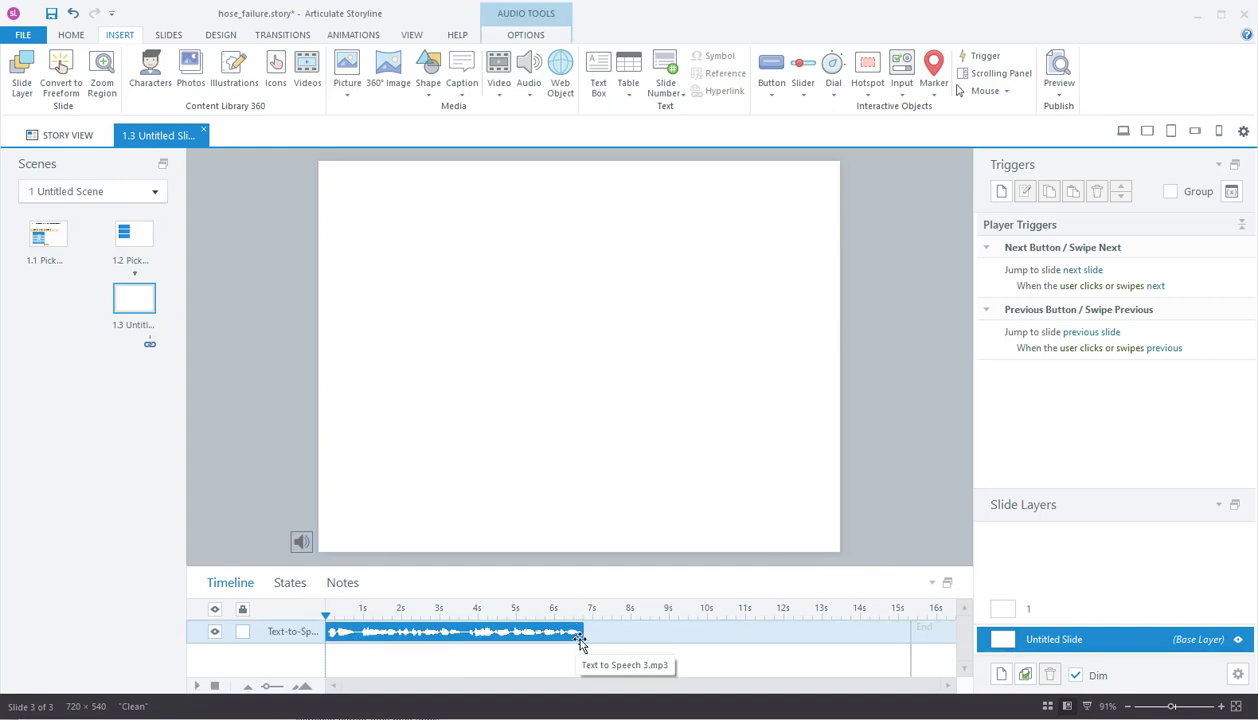
{"action": "left_click", "coordinate": [1053, 616]}
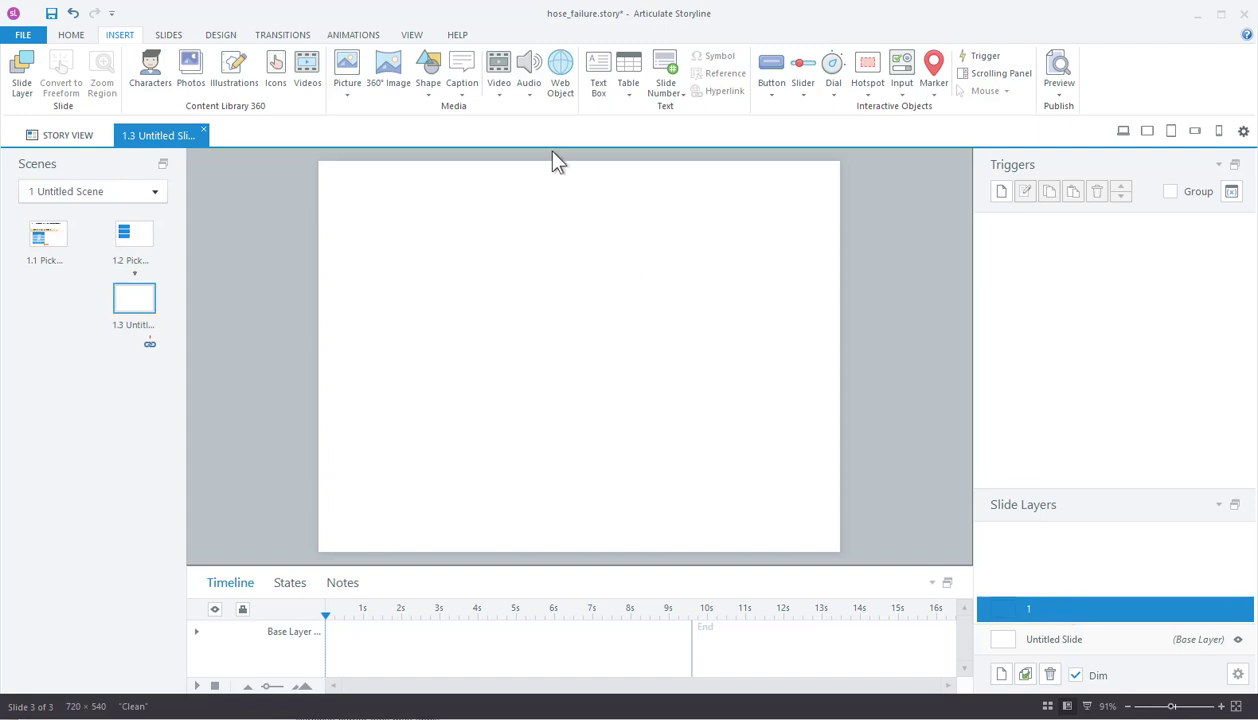
Step: Insert an 8-second Joey (Male) text-to-speech narration on layer 1, ending at 'to be correct and'
{"action": "left_click", "coordinate": [528, 96]}
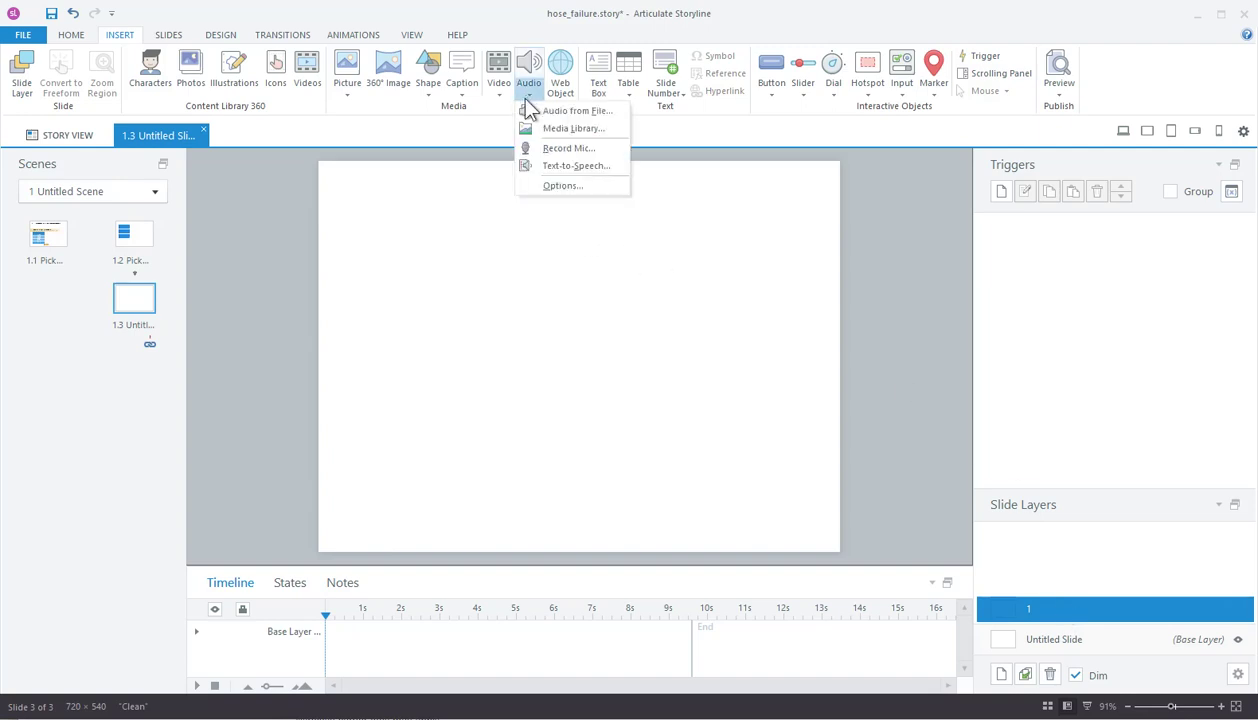
{"action": "left_click", "coordinate": [572, 166]}
{"action": "left_click", "coordinate": [389, 283]}
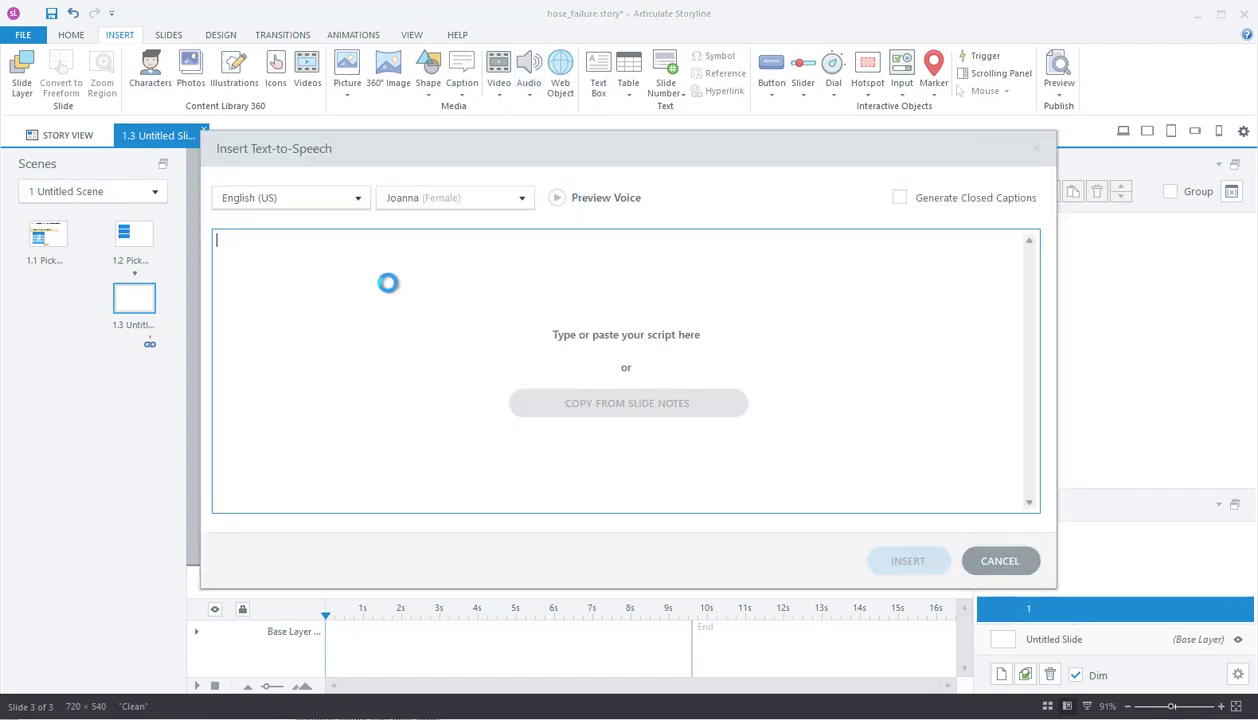
{"action": "type", "text": "In theory, design systems could help overcome this problem; spend a lot of time up front getting a component to be correct and then it can be deployed quickly in all sorts of situations. But the word \"correct\" is doing a lot of work there."}
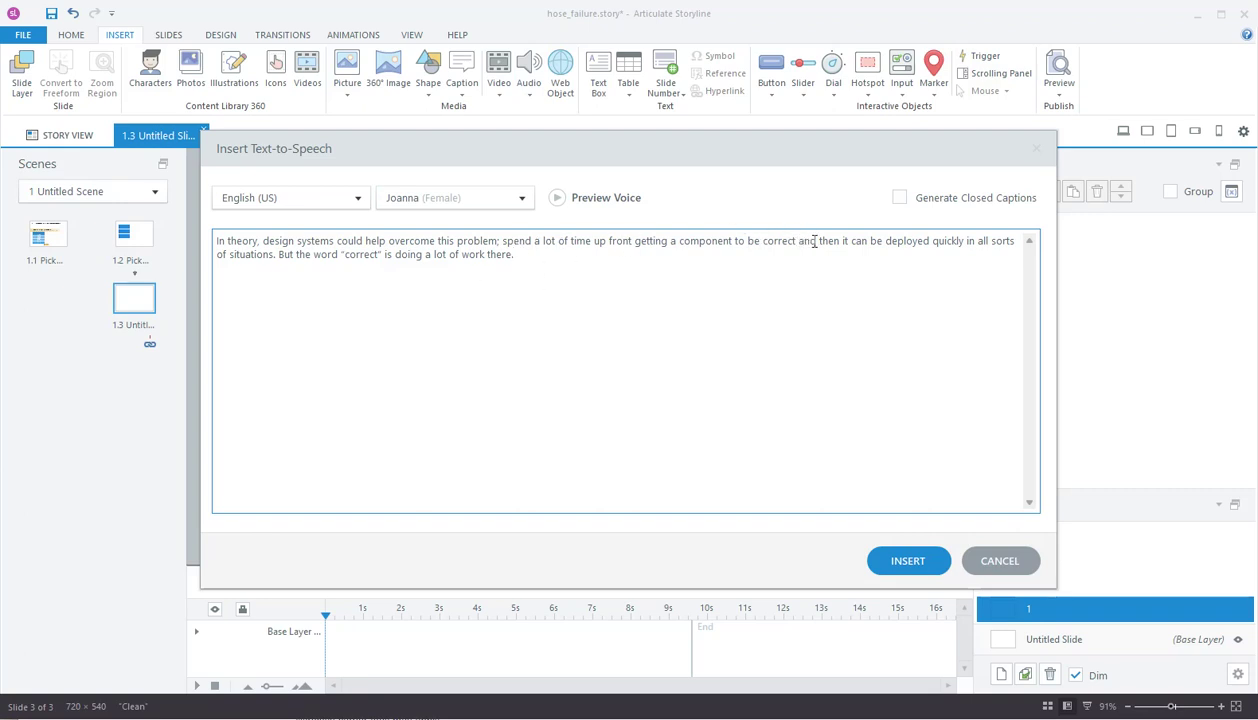
{"action": "left_click_drag", "start_coordinate": [819, 242], "coordinate": [845, 284]}
{"action": "key", "text": "BackSpace"}
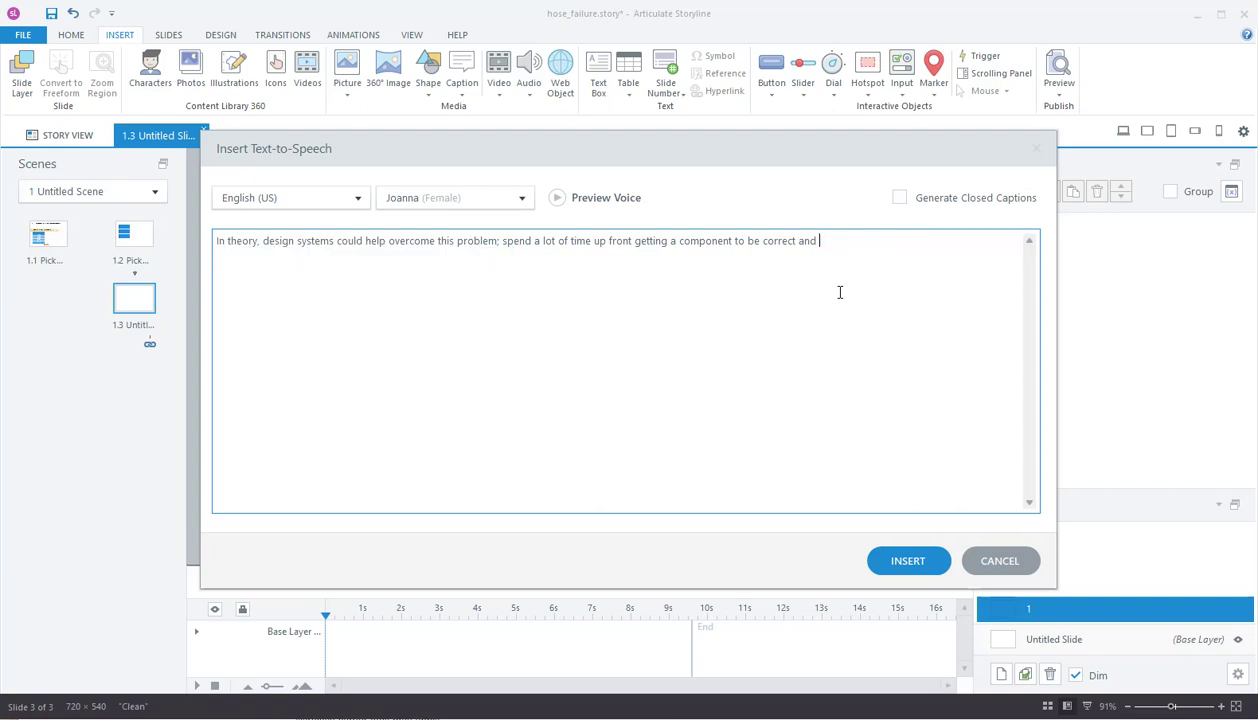
{"action": "left_click", "coordinate": [522, 199]}
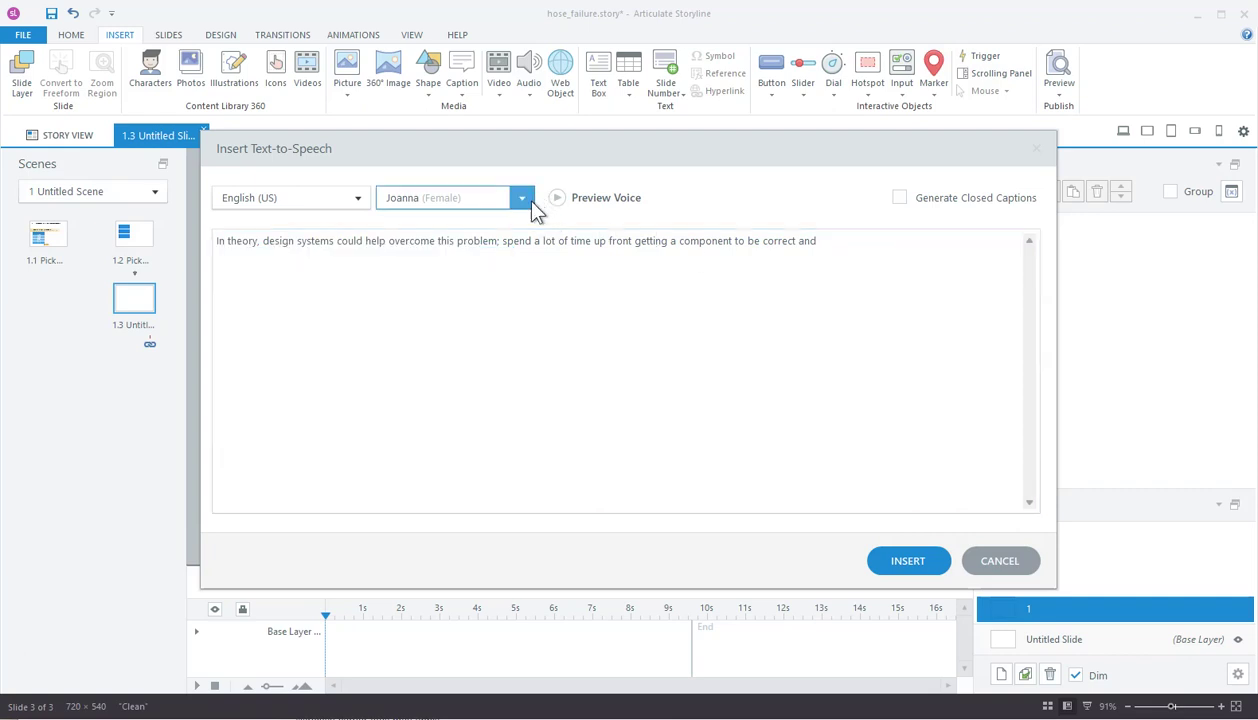
{"action": "left_click", "coordinate": [407, 240]}
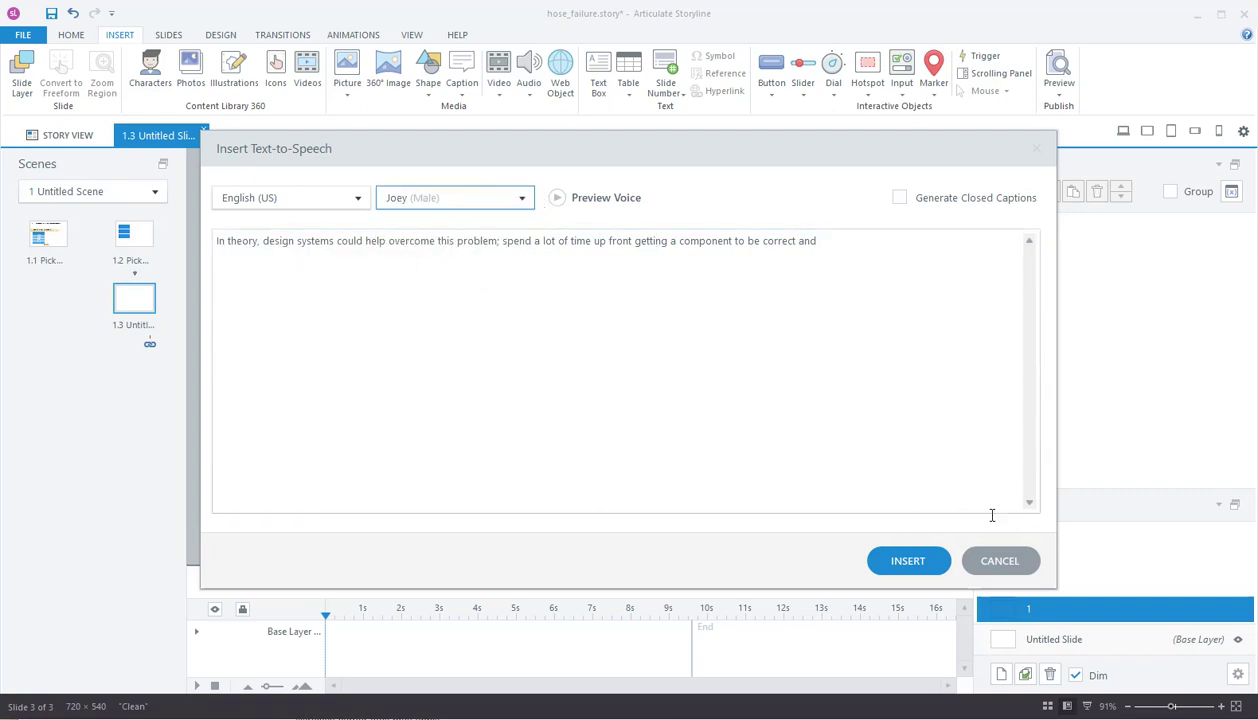
{"action": "left_click", "coordinate": [908, 563]}
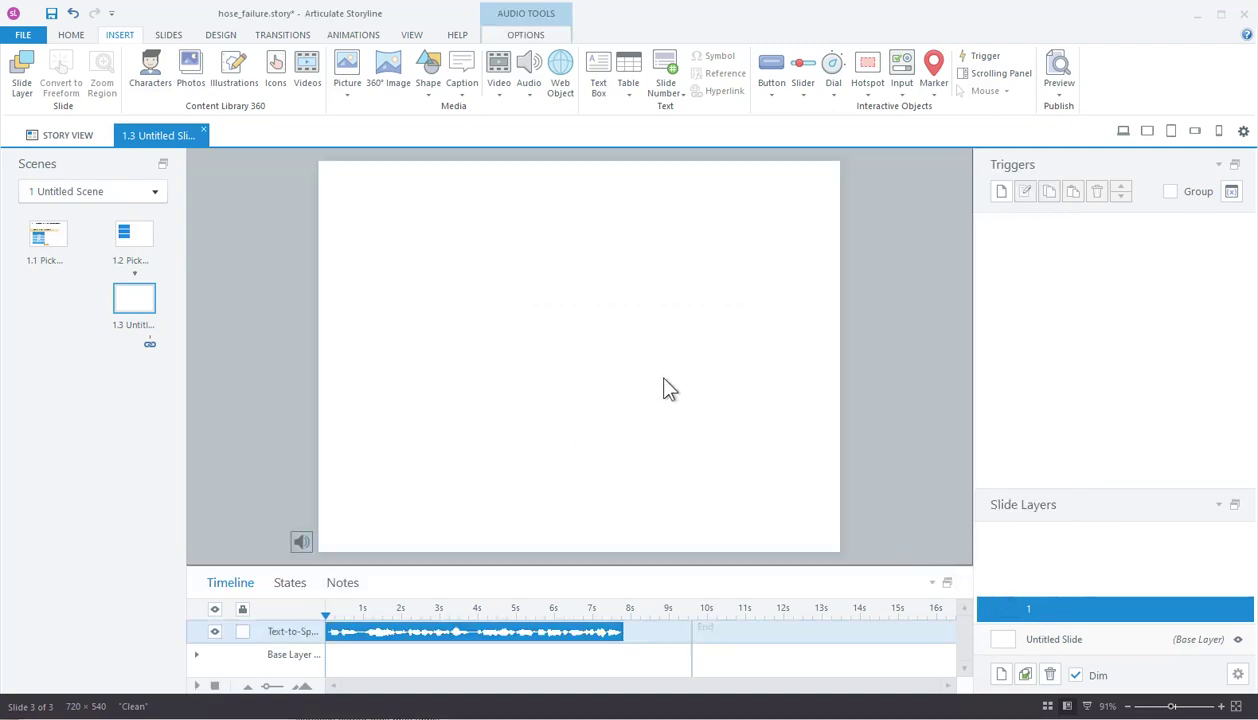
Step: Give layer 1 a solid light grey background fill, then return to the base layer
{"action": "right_click", "coordinate": [702, 352]}
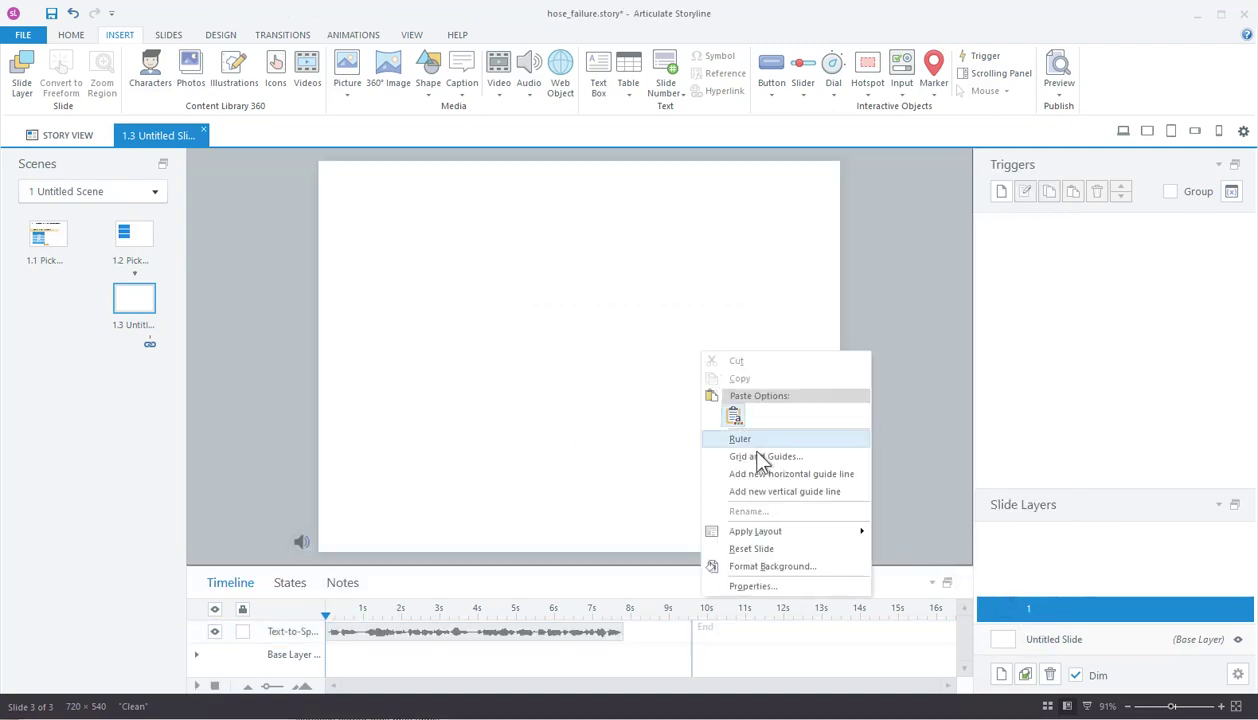
{"action": "left_click", "coordinate": [768, 566]}
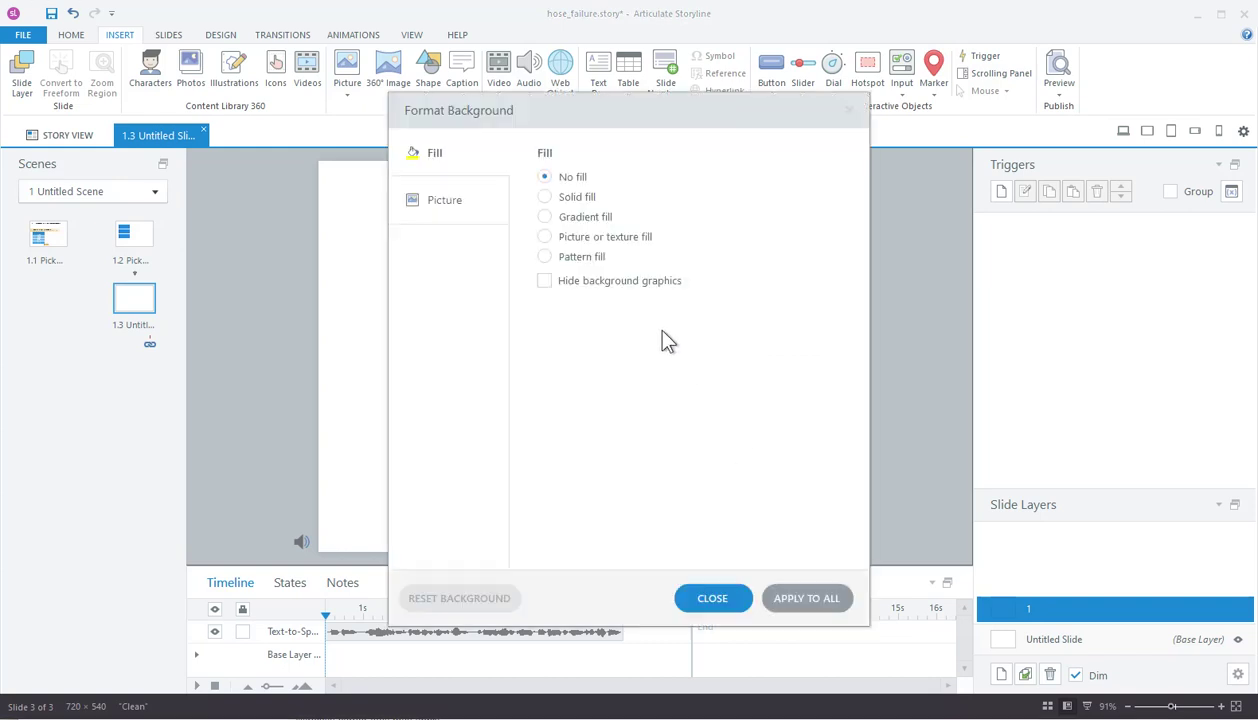
{"action": "left_click", "coordinate": [546, 198]}
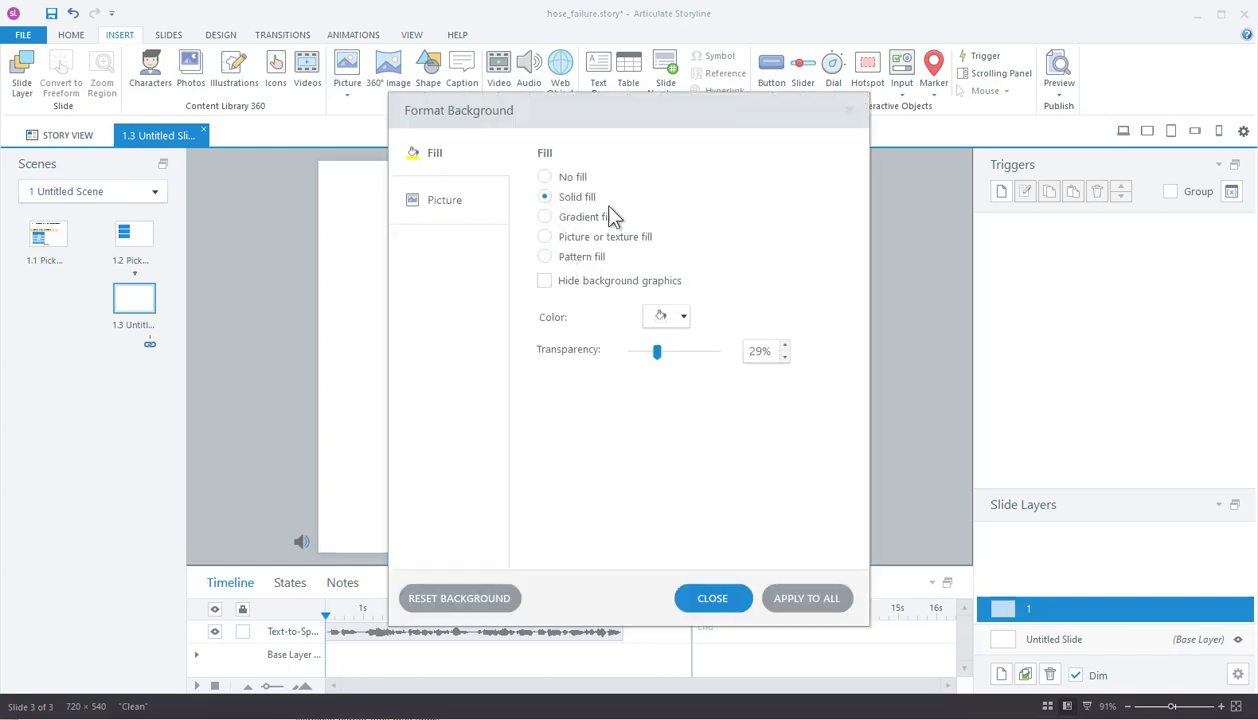
{"action": "left_click", "coordinate": [683, 318]}
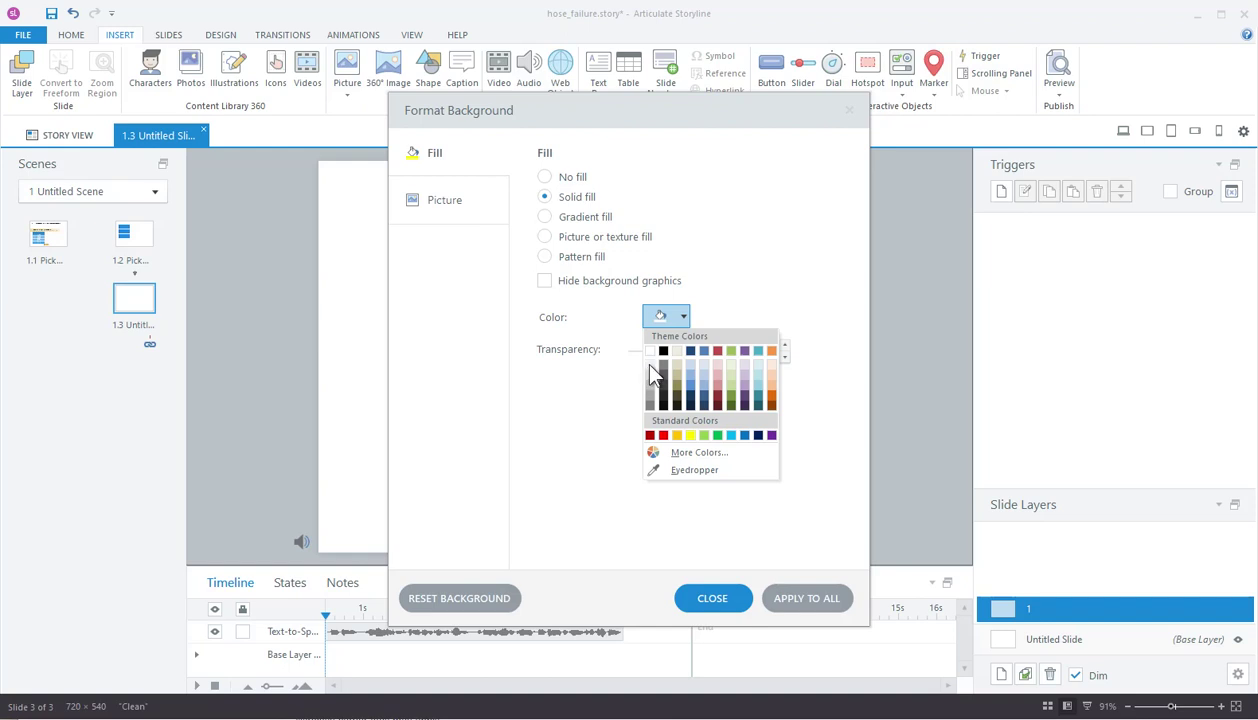
{"action": "left_click", "coordinate": [650, 366]}
{"action": "left_click", "coordinate": [712, 600]}
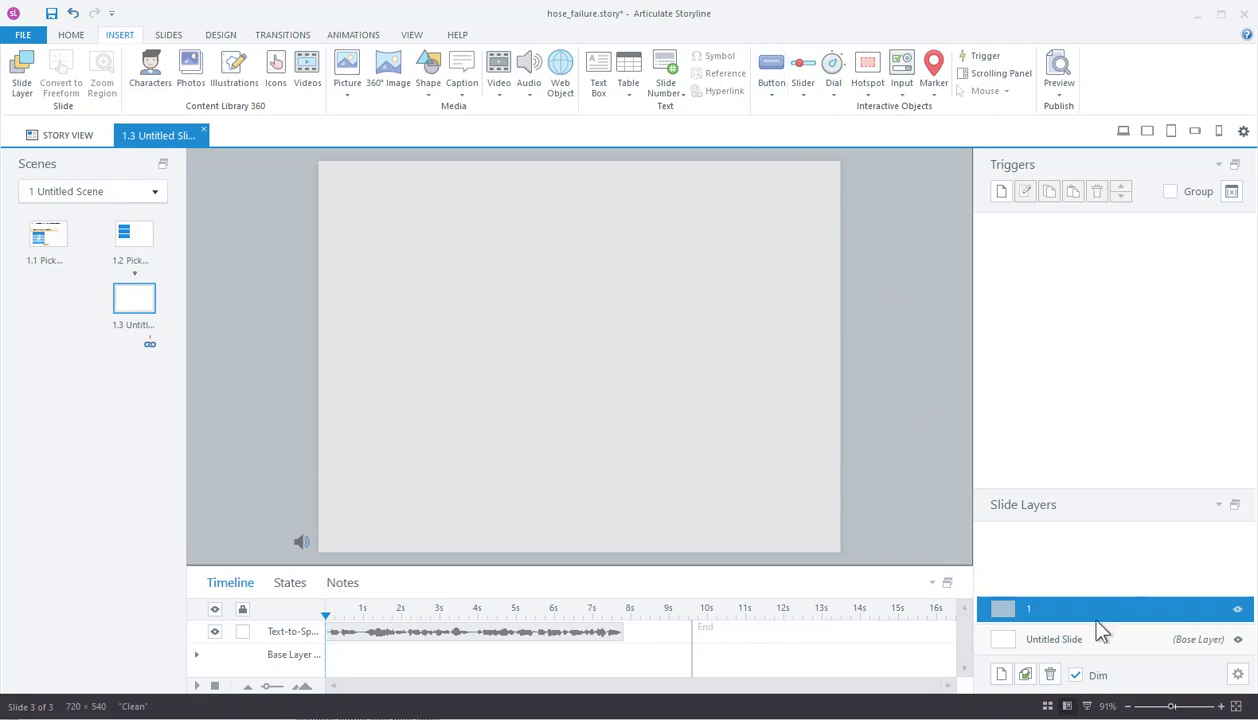
{"action": "left_click", "coordinate": [1014, 641]}
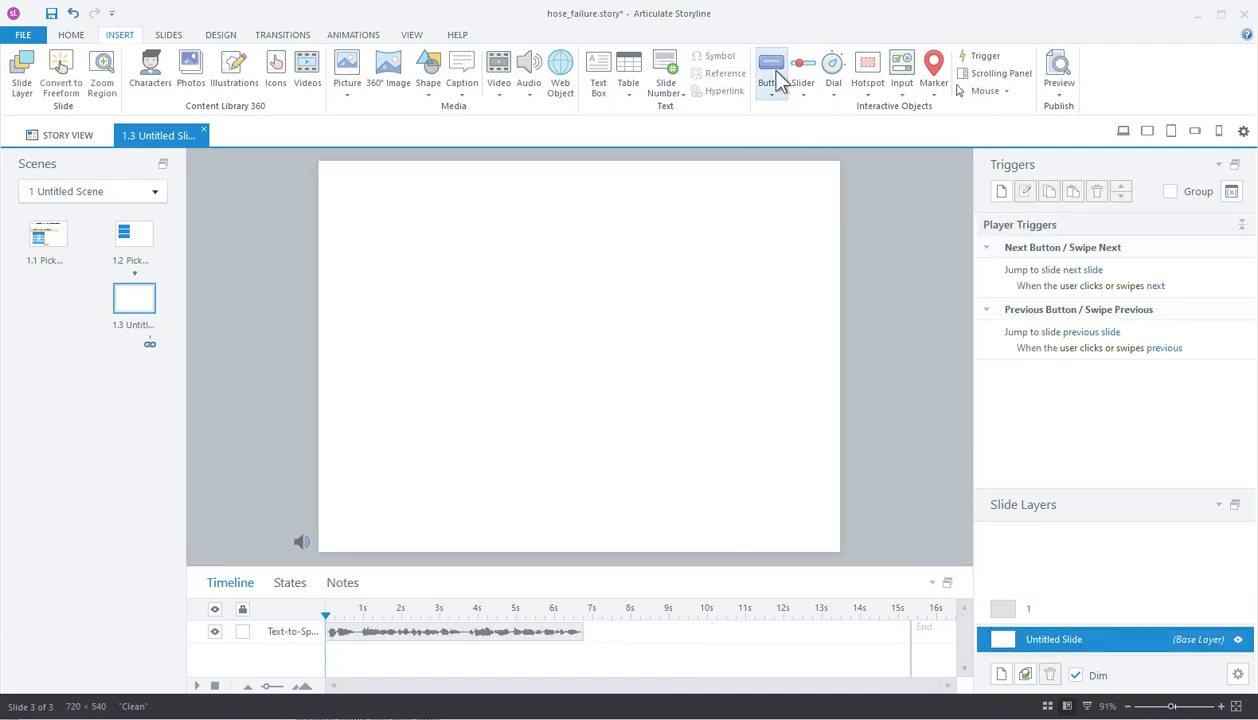
Step: Draw a button labelled 'Layer 1' at the base layer's lower right
{"action": "left_click", "coordinate": [780, 80]}
{"action": "left_click", "coordinate": [830, 174]}
{"action": "left_click_drag", "start_coordinate": [700, 483], "coordinate": [787, 517]}
{"action": "type", "text": "Layer 1"}
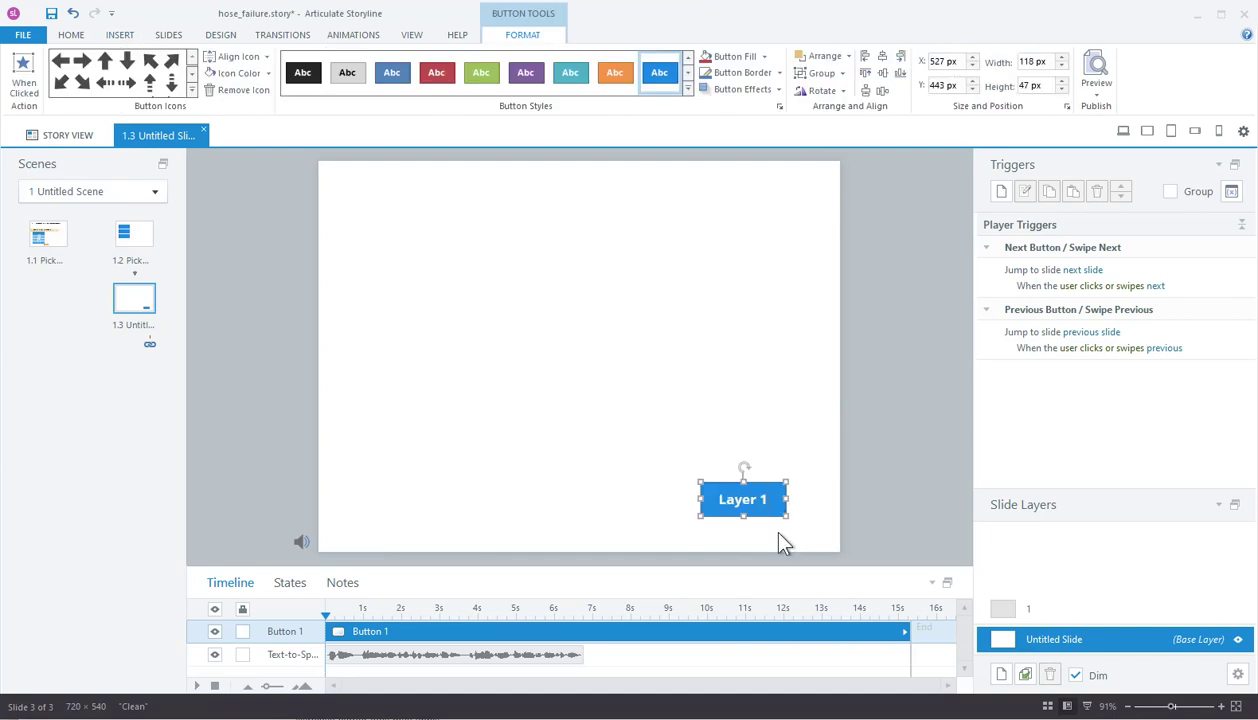
Step: Copy the button onto layer 1 and relabel the copy 'Back'
{"action": "left_click", "coordinate": [1036, 614]}
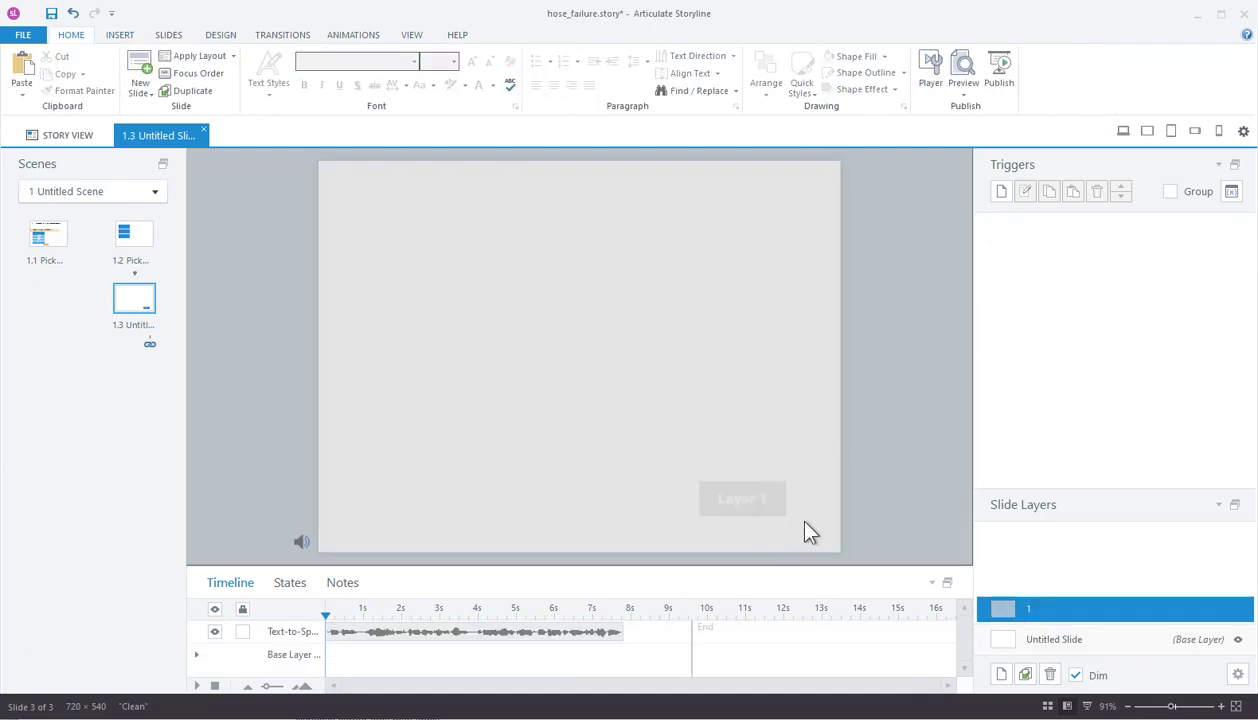
{"action": "left_click", "coordinate": [1030, 639]}
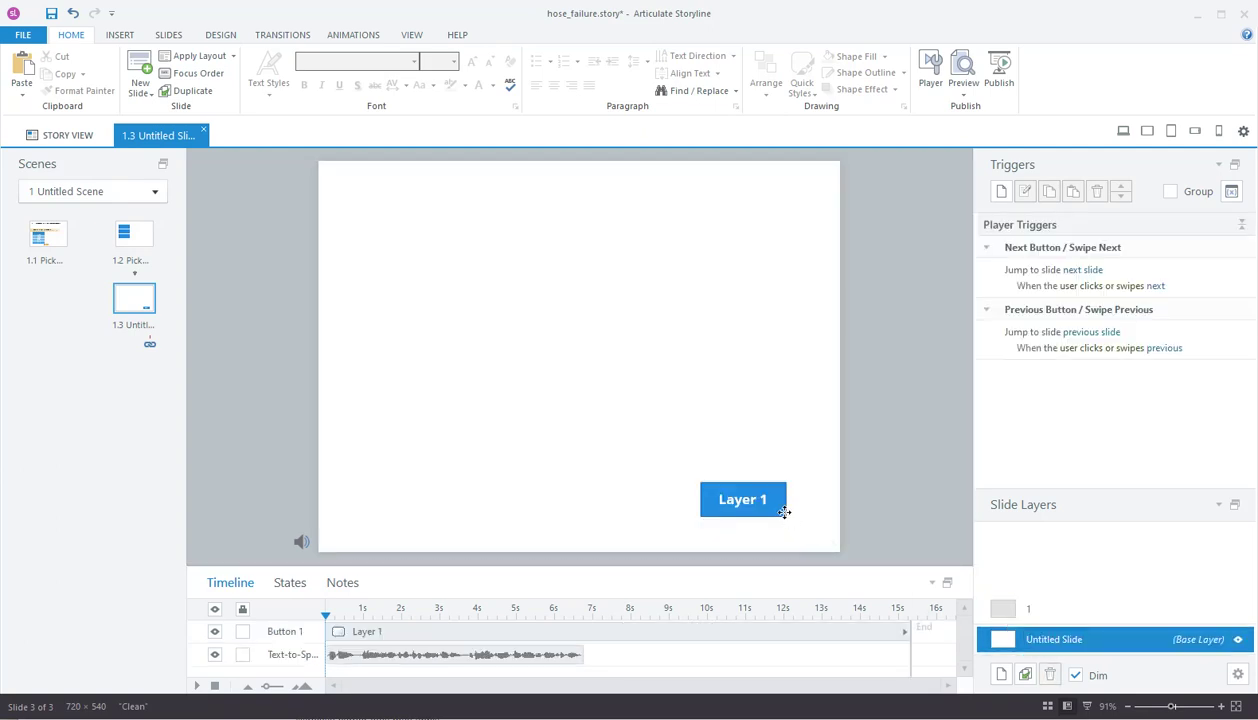
{"action": "left_click", "coordinate": [784, 511]}
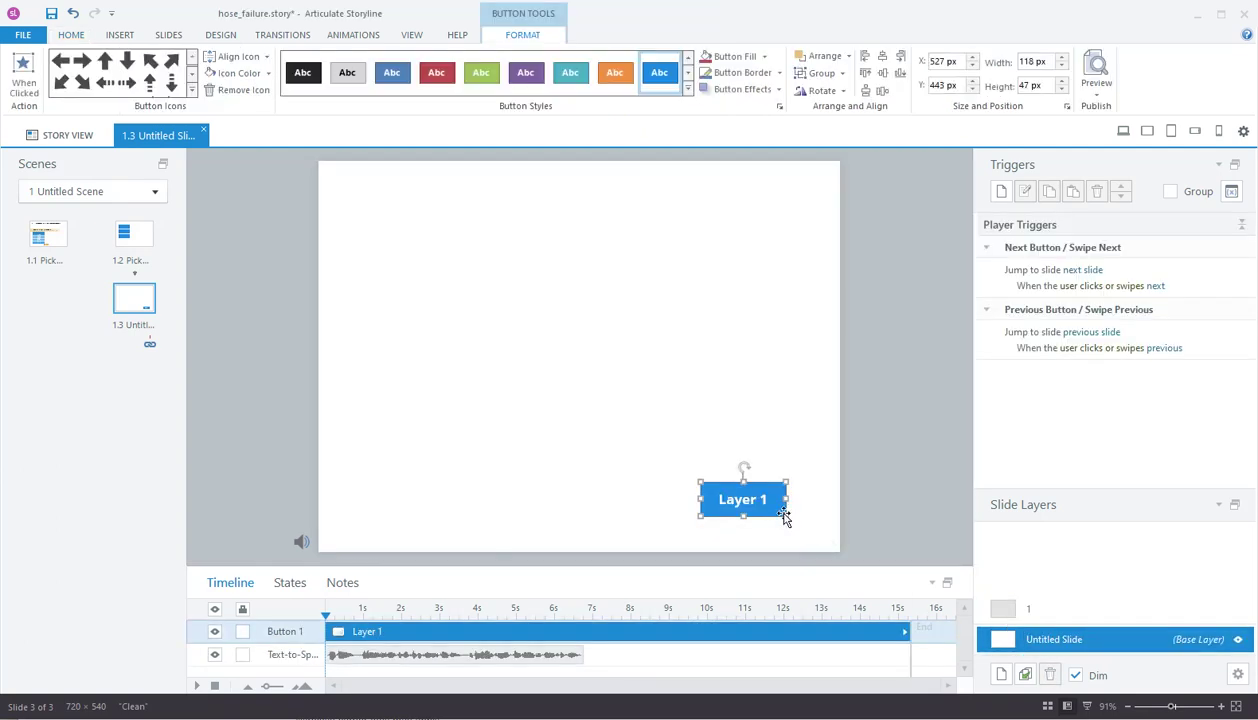
{"action": "left_click", "coordinate": [1040, 610]}
{"action": "key", "text": "ctrl+v"}
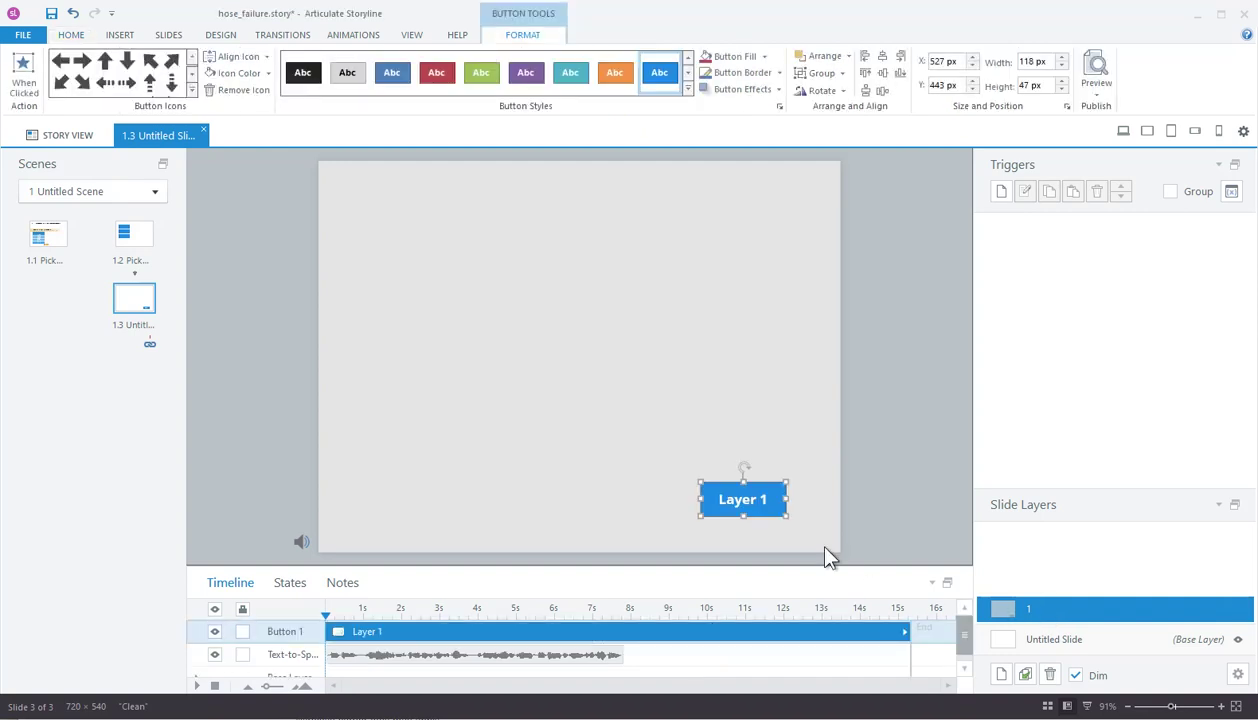
{"action": "left_click_drag", "start_coordinate": [770, 499], "coordinate": [703, 500]}
{"action": "type", "text": "Back"}
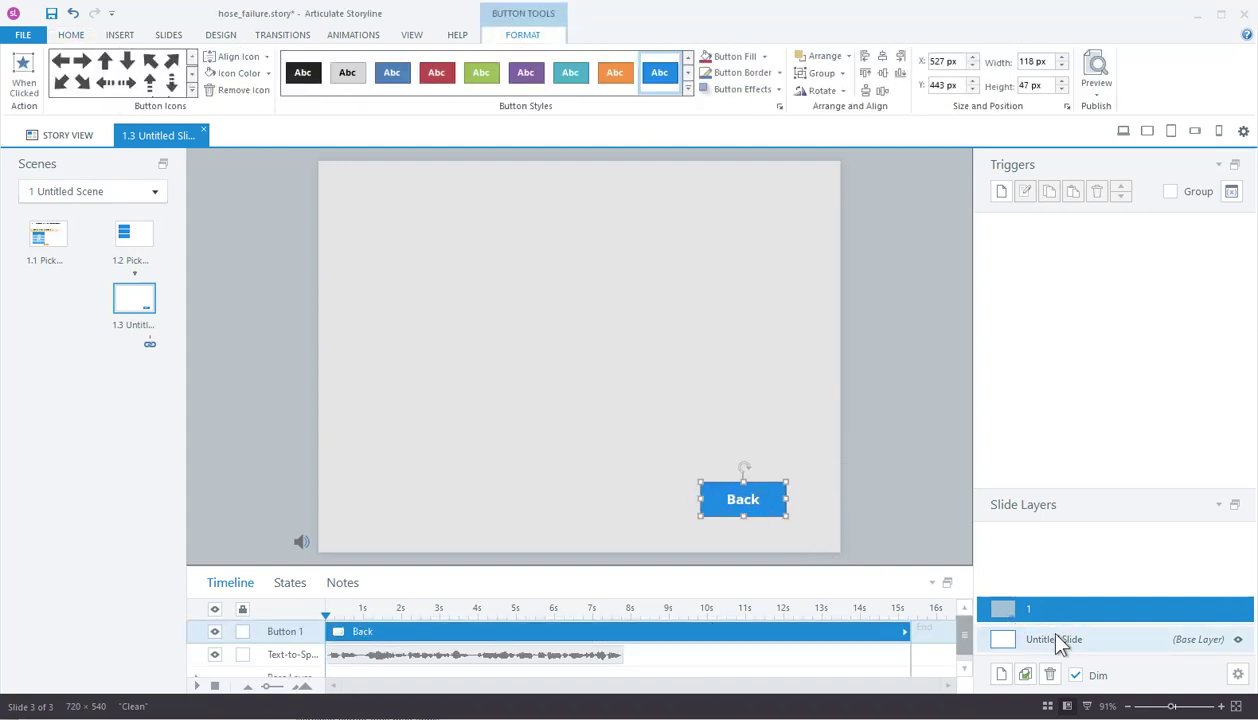
{"action": "left_click", "coordinate": [1059, 640]}
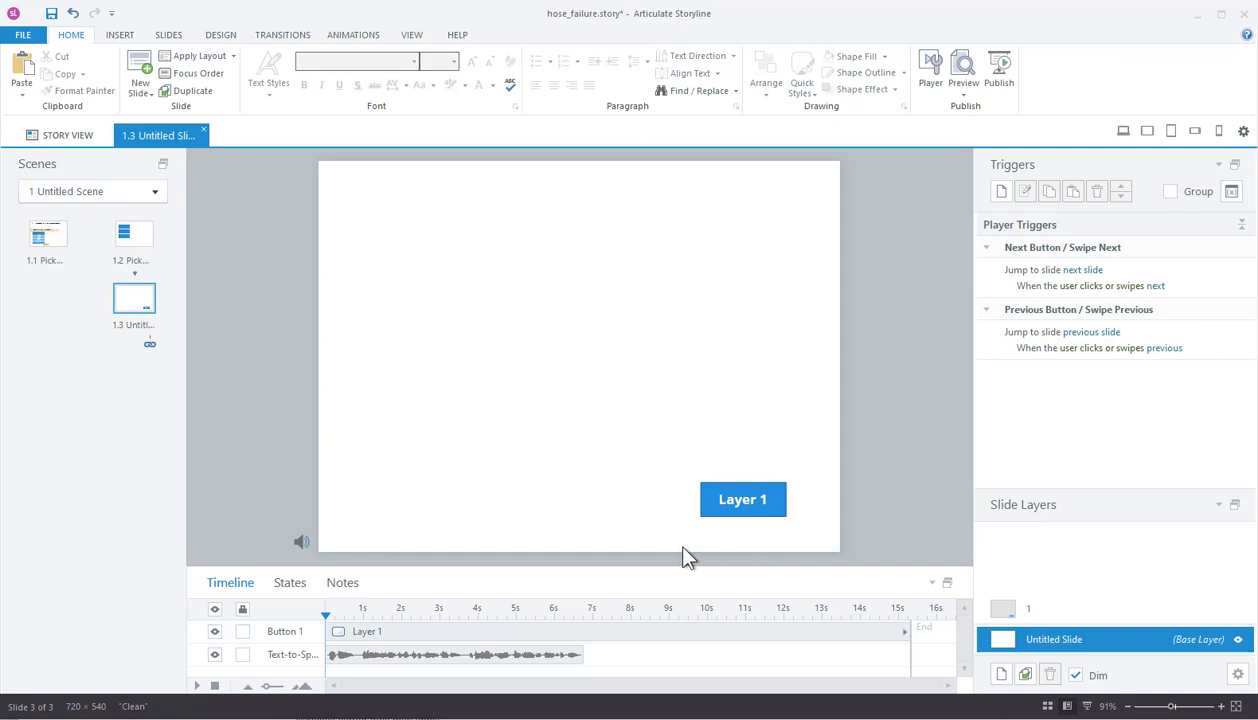
{"action": "left_click", "coordinate": [768, 490]}
{"action": "left_click", "coordinate": [1001, 193]}
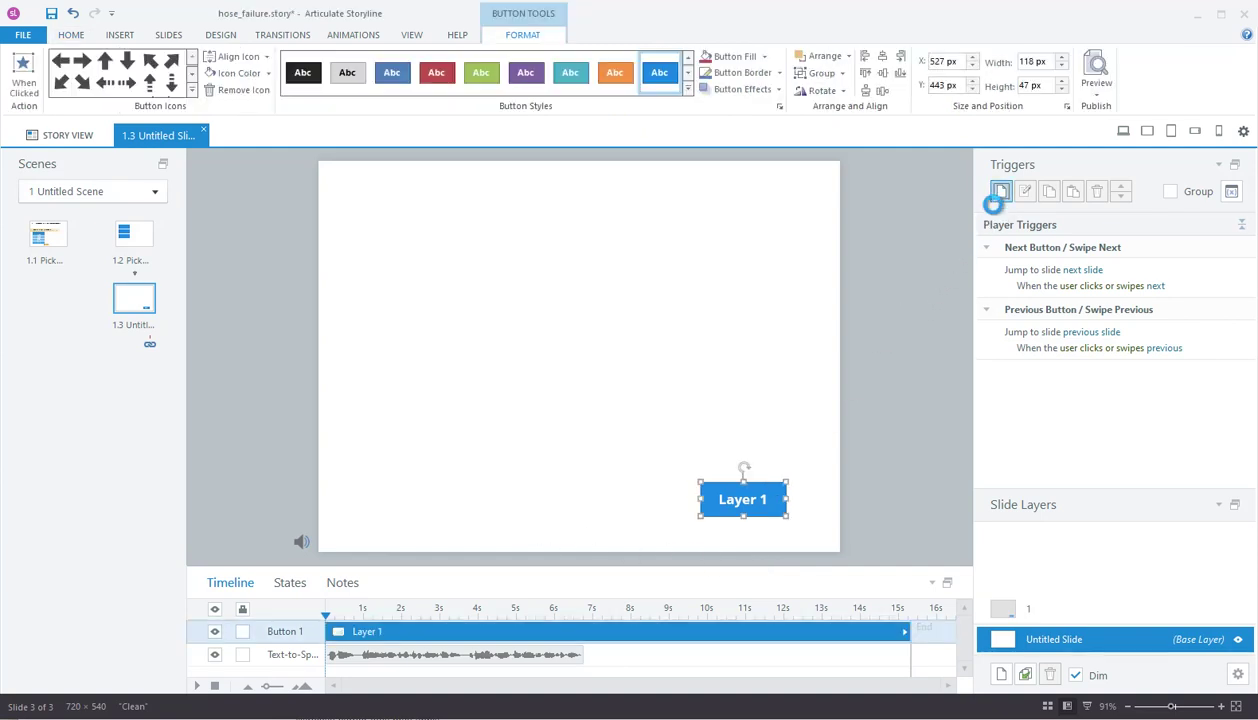
Step: Give the Layer 1 button a trigger that shows layer 1
{"action": "left_click", "coordinate": [665, 210]}
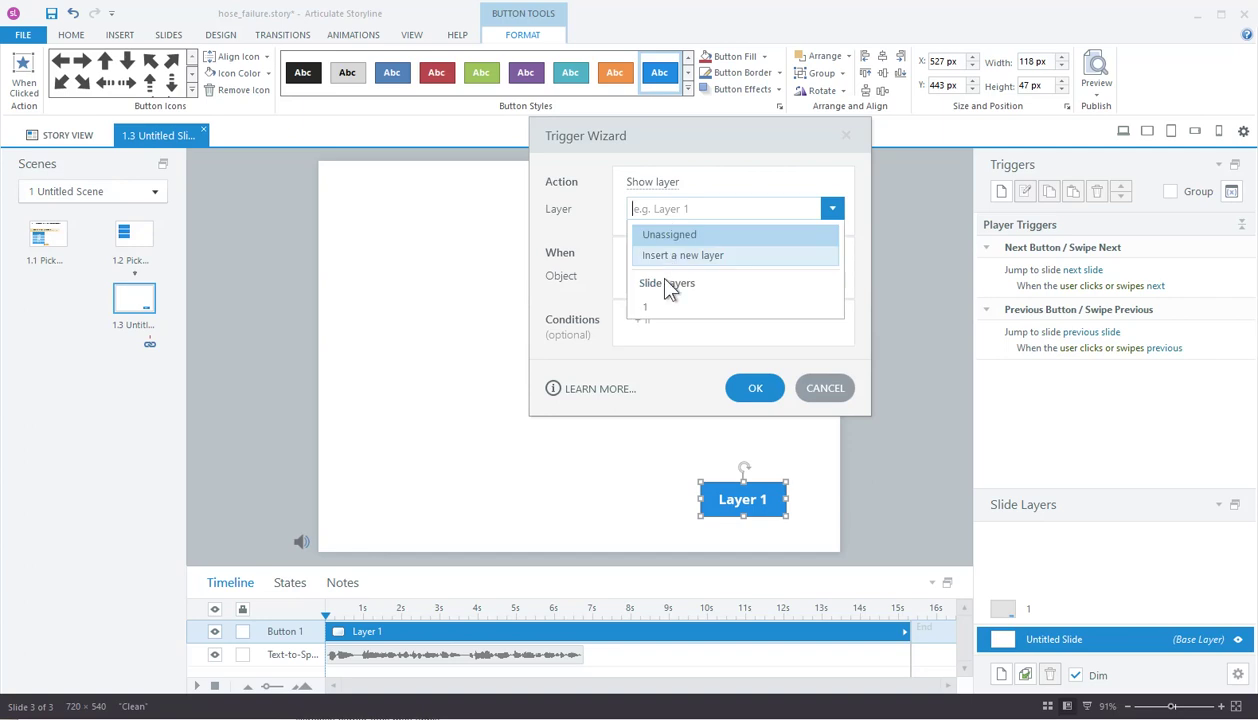
{"action": "left_click", "coordinate": [668, 318]}
{"action": "left_click", "coordinate": [768, 380]}
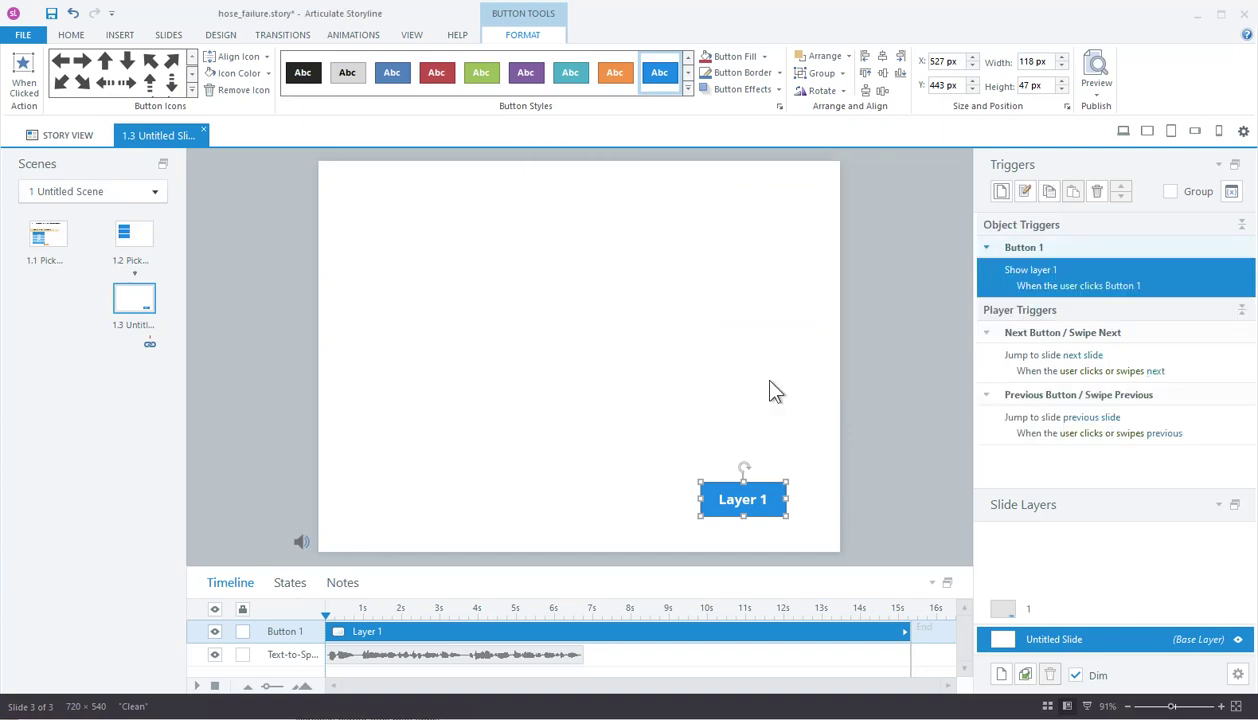
Step: Add a Hide this layer trigger to layer 1's Back button
{"action": "left_click", "coordinate": [1006, 605]}
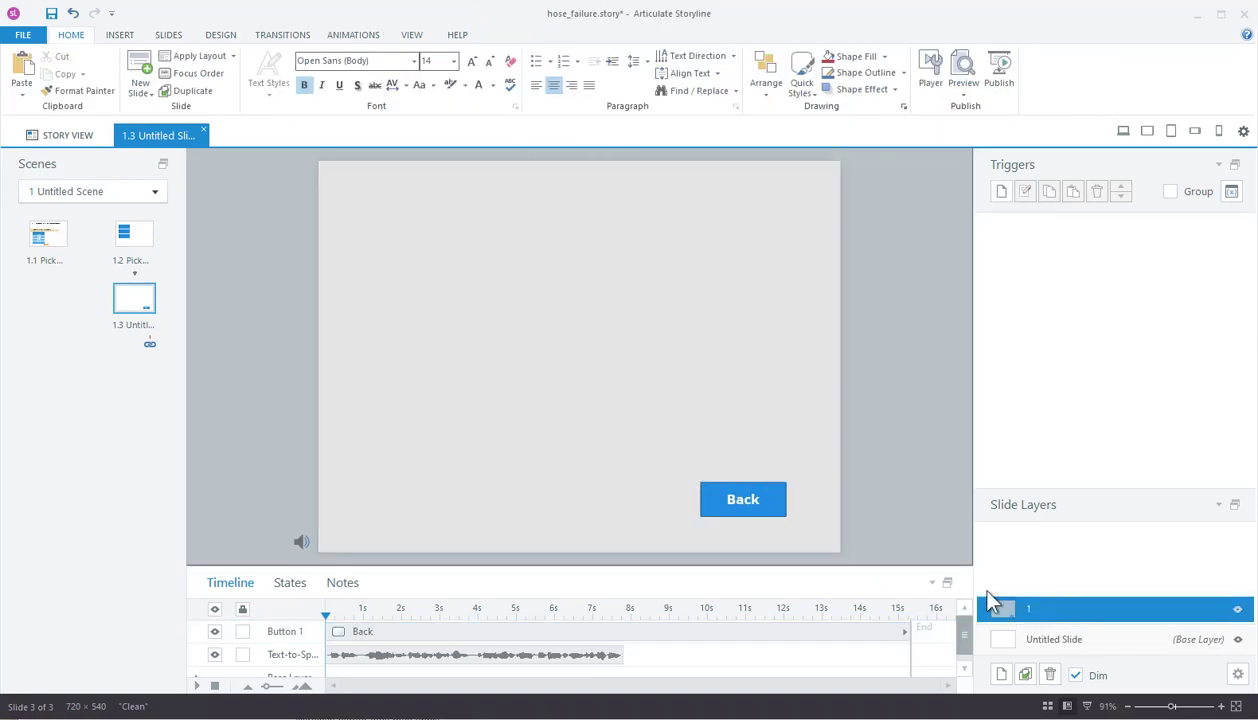
{"action": "left_click", "coordinate": [772, 490]}
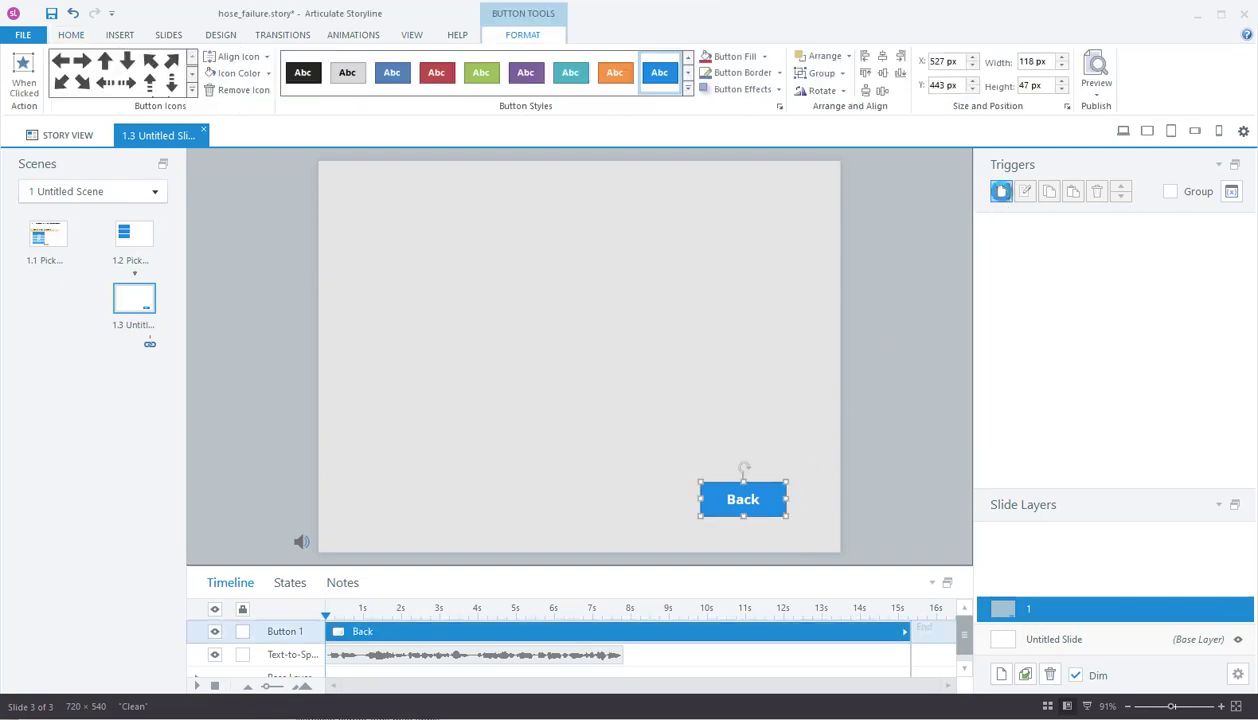
{"action": "left_click", "coordinate": [1001, 191]}
{"action": "left_click", "coordinate": [668, 188]}
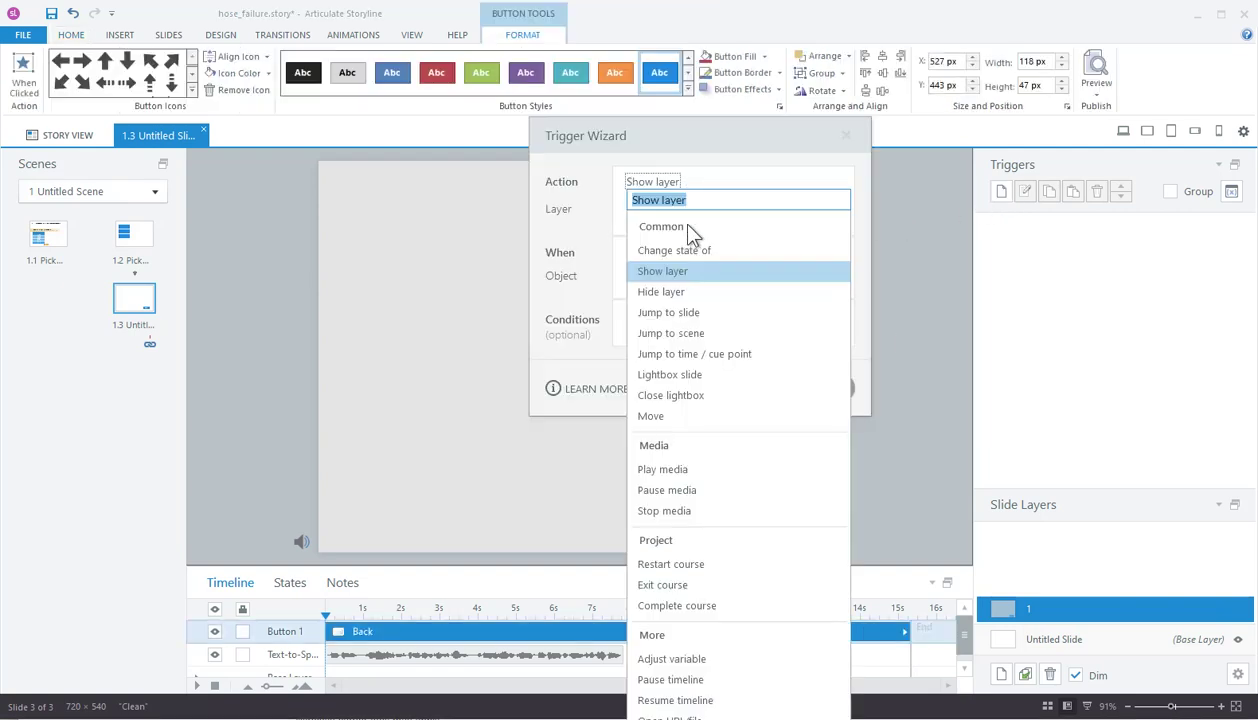
{"action": "left_click", "coordinate": [652, 292]}
{"action": "left_click", "coordinate": [770, 380]}
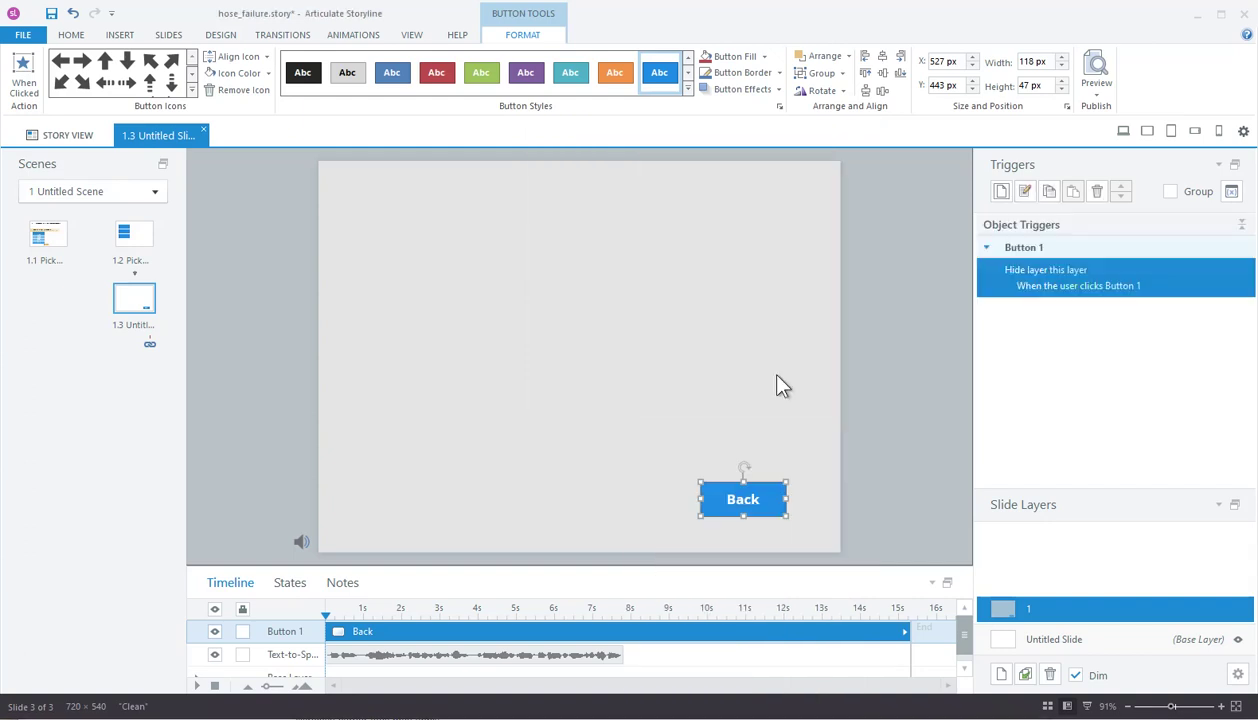
{"action": "left_click", "coordinate": [929, 530]}
{"action": "left_click", "coordinate": [1045, 642]}
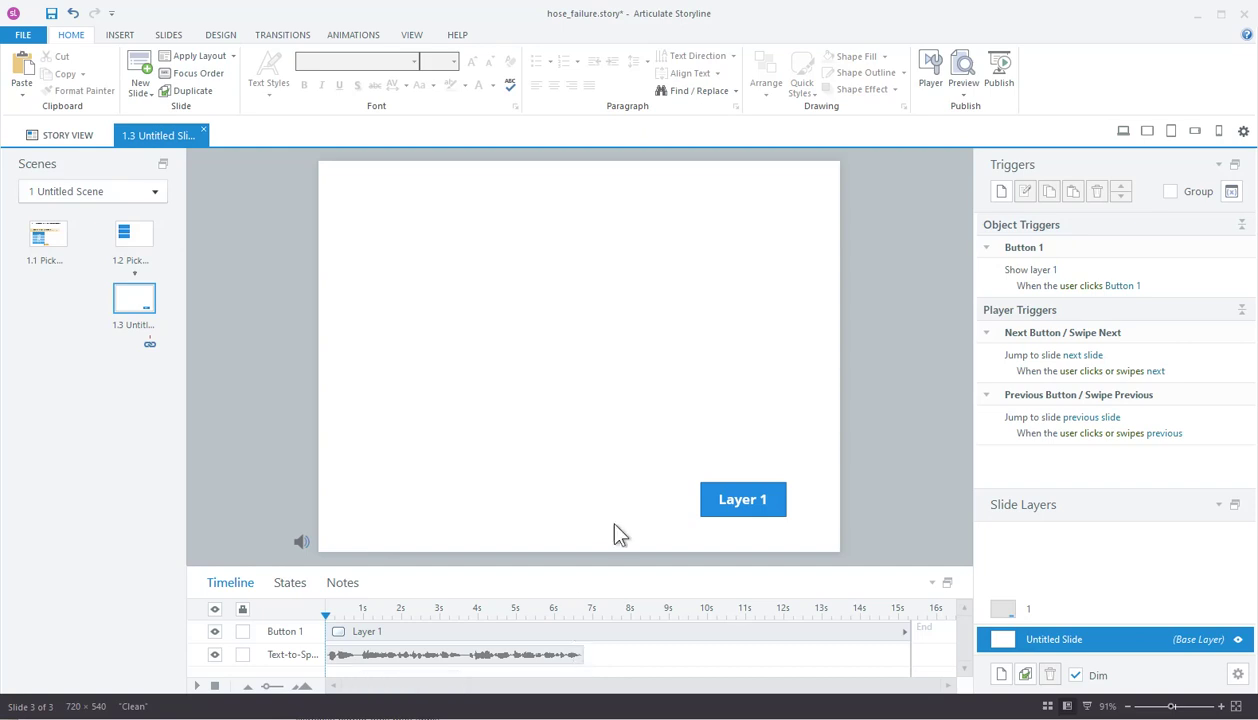
Step: Uncheck Pause timeline of base layer in layer 1's Slide Layer Properties
{"action": "left_click", "coordinate": [1047, 603]}
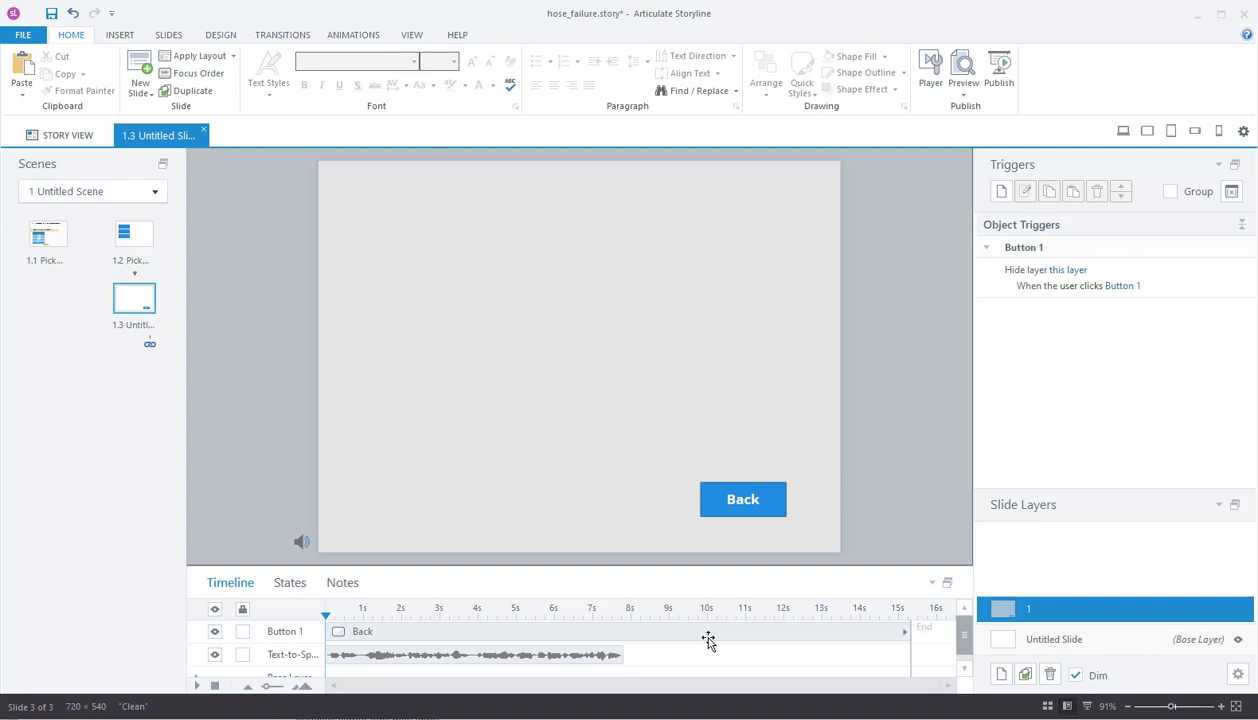
{"action": "left_click", "coordinate": [1062, 648]}
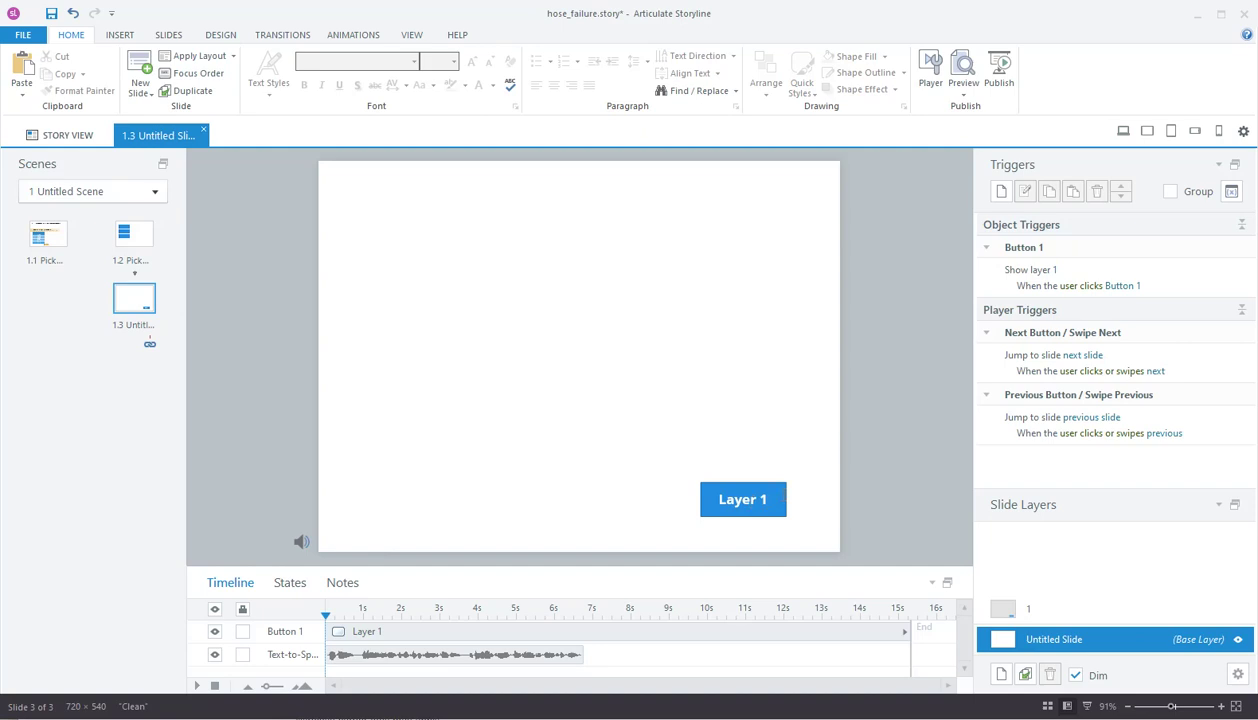
{"action": "left_click", "coordinate": [1068, 610]}
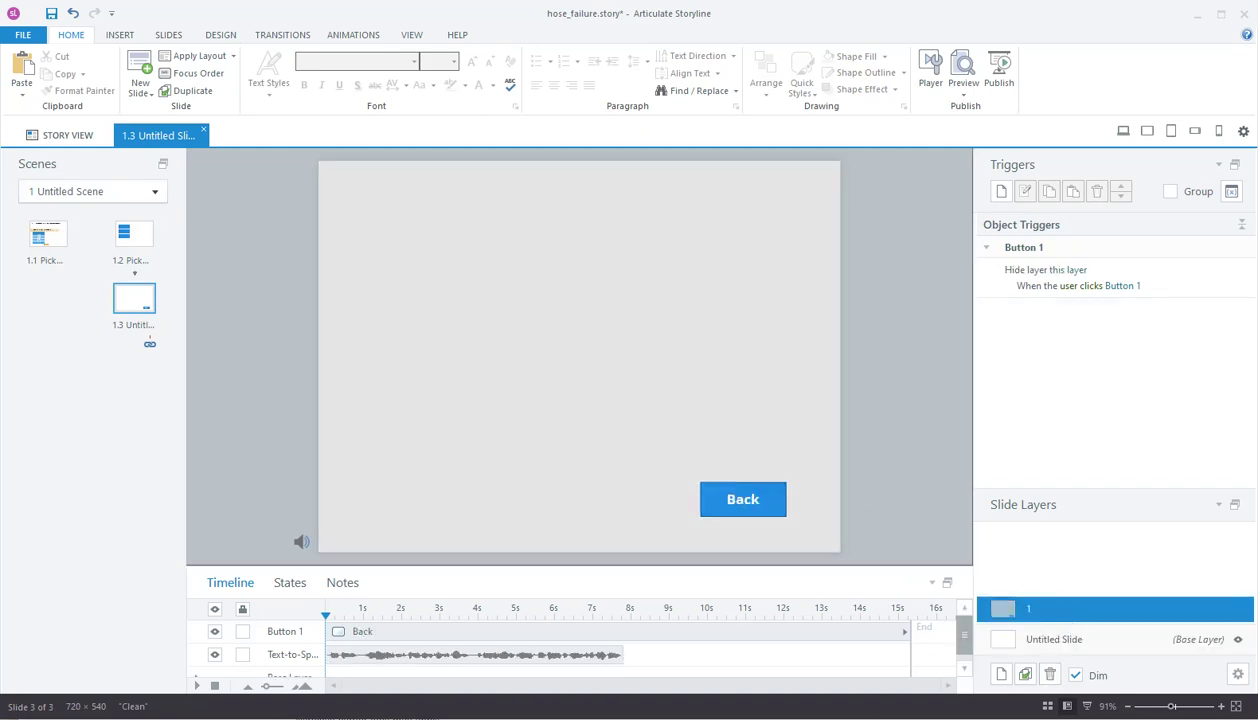
{"action": "left_click", "coordinate": [1238, 675]}
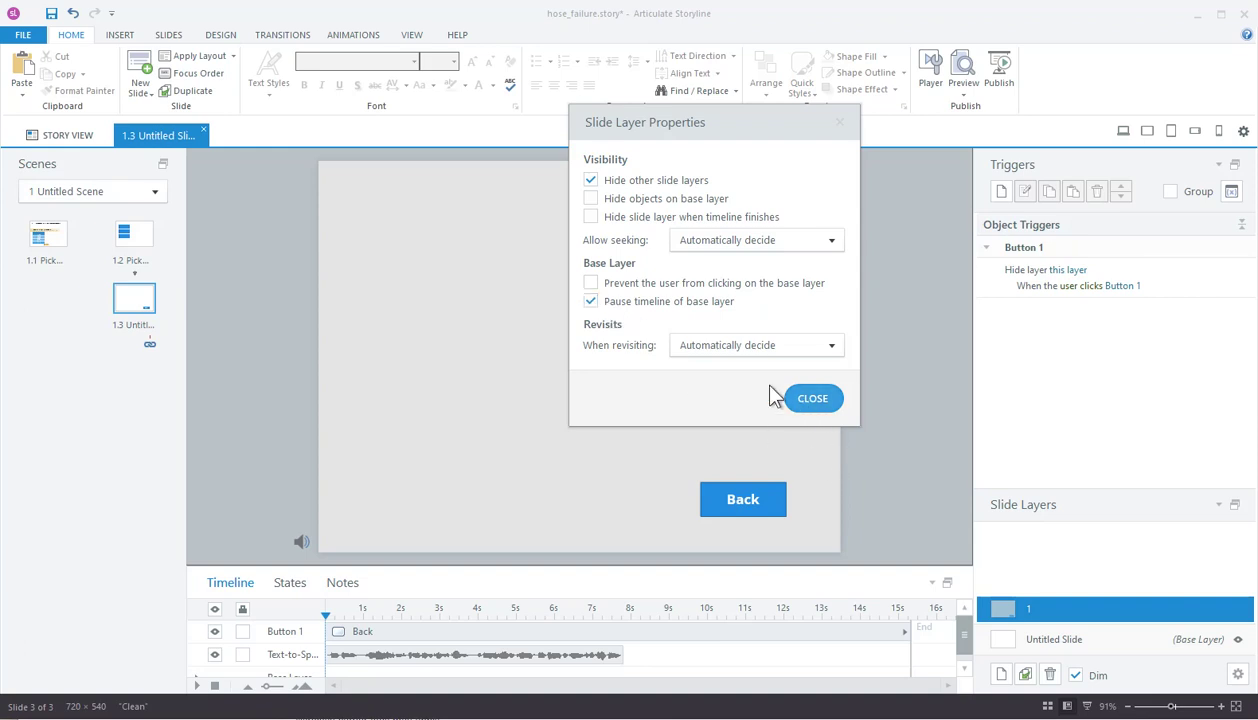
{"action": "left_click", "coordinate": [591, 302]}
{"action": "left_click", "coordinate": [810, 398]}
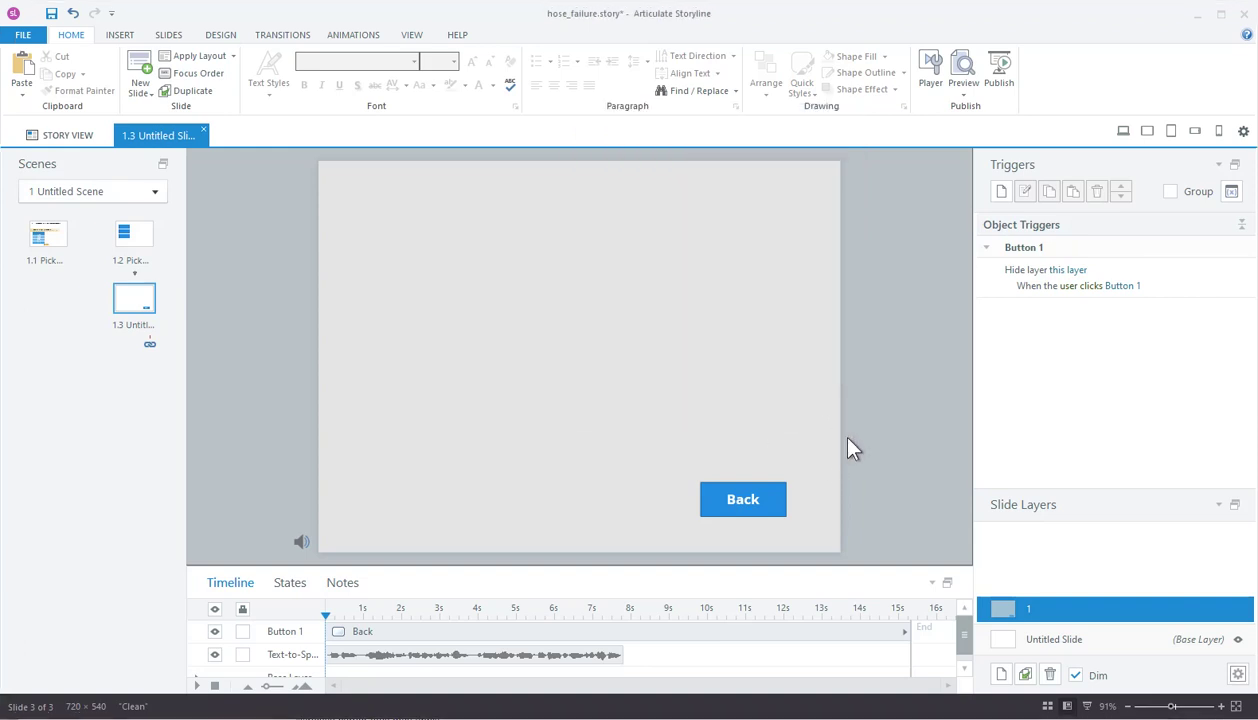
{"action": "left_click", "coordinate": [967, 96]}
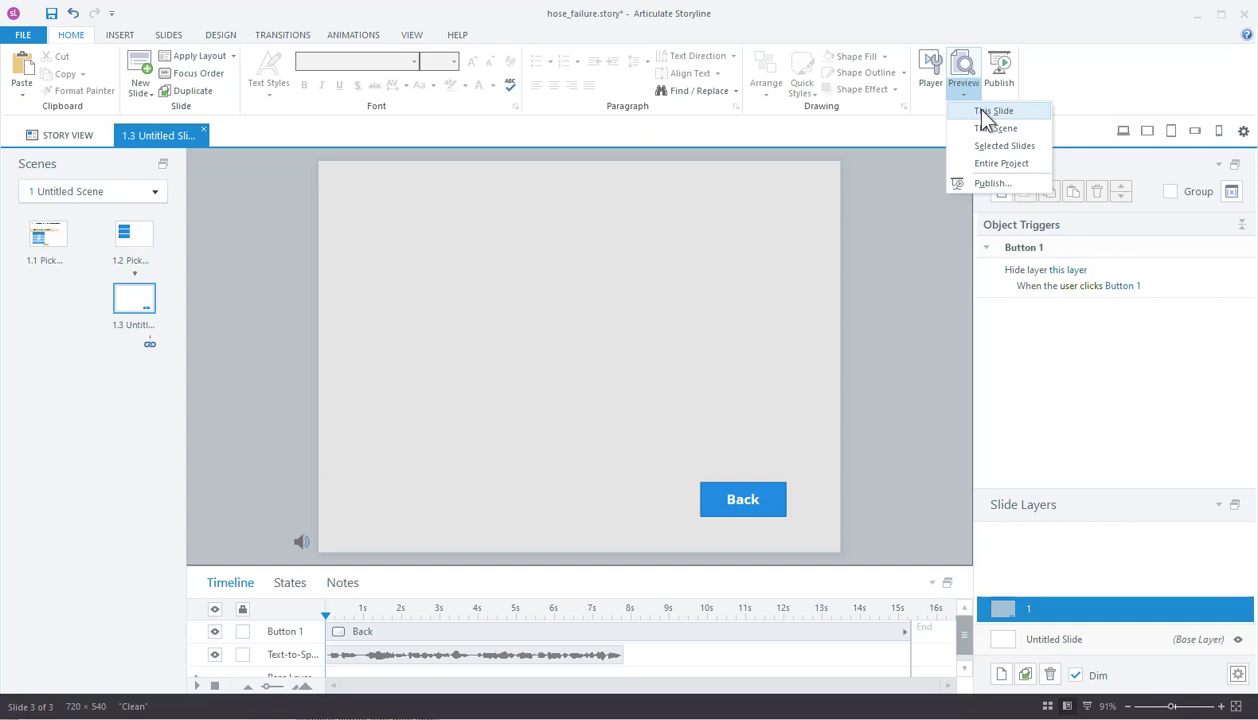
Step: Preview this slide, hide the grey layer with its Back button, then close the preview
{"action": "left_click", "coordinate": [990, 112]}
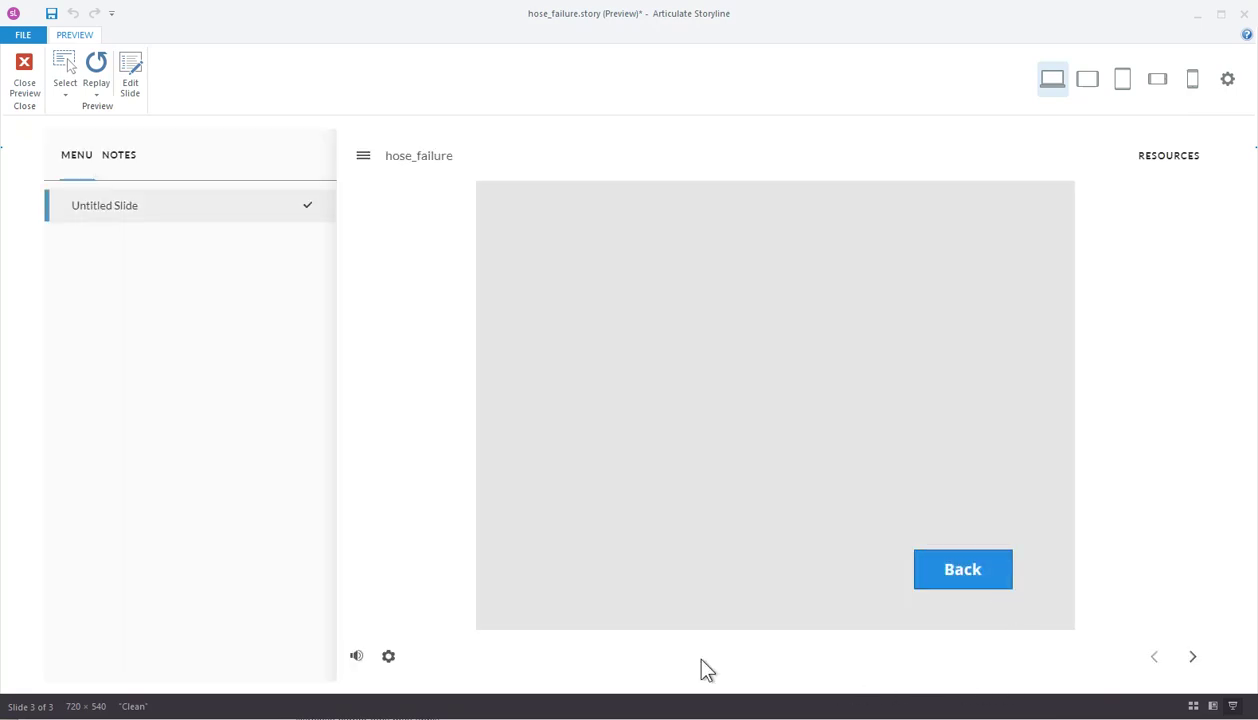
{"action": "left_click", "coordinate": [983, 590]}
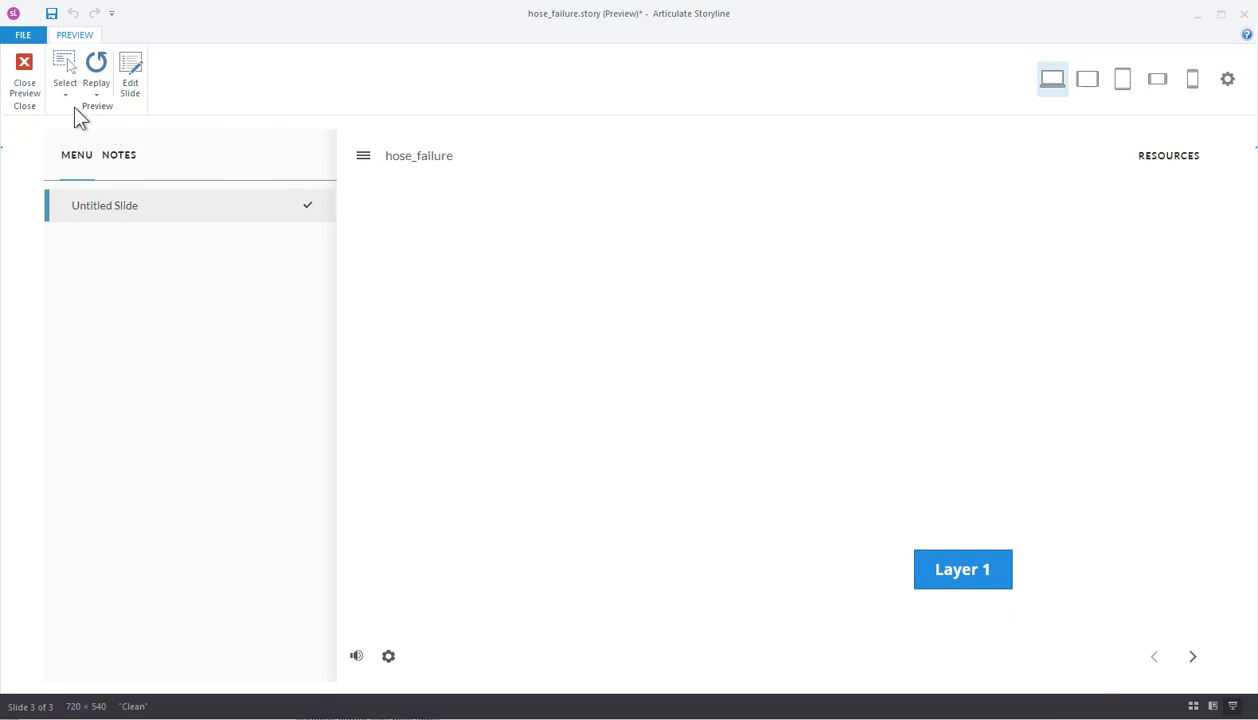
{"action": "left_click", "coordinate": [23, 80]}
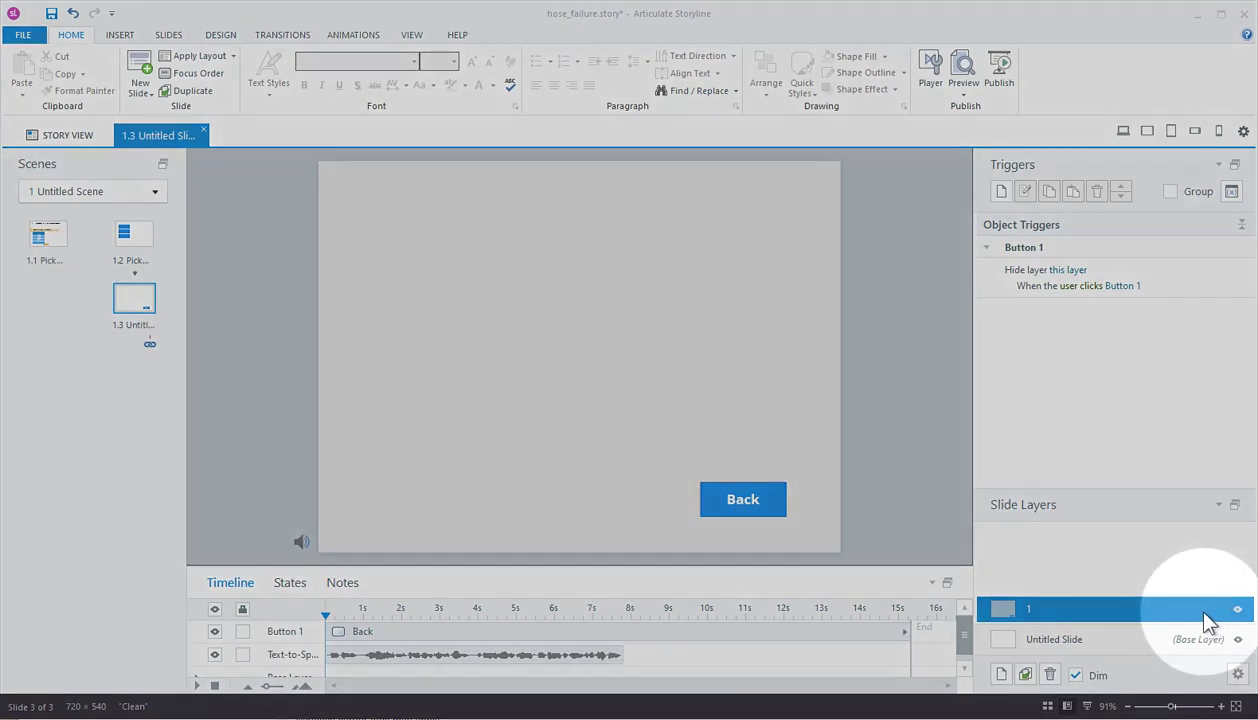
Step: Re-check Pause timeline of base layer in layer 1's properties
{"action": "left_click", "coordinate": [1238, 675]}
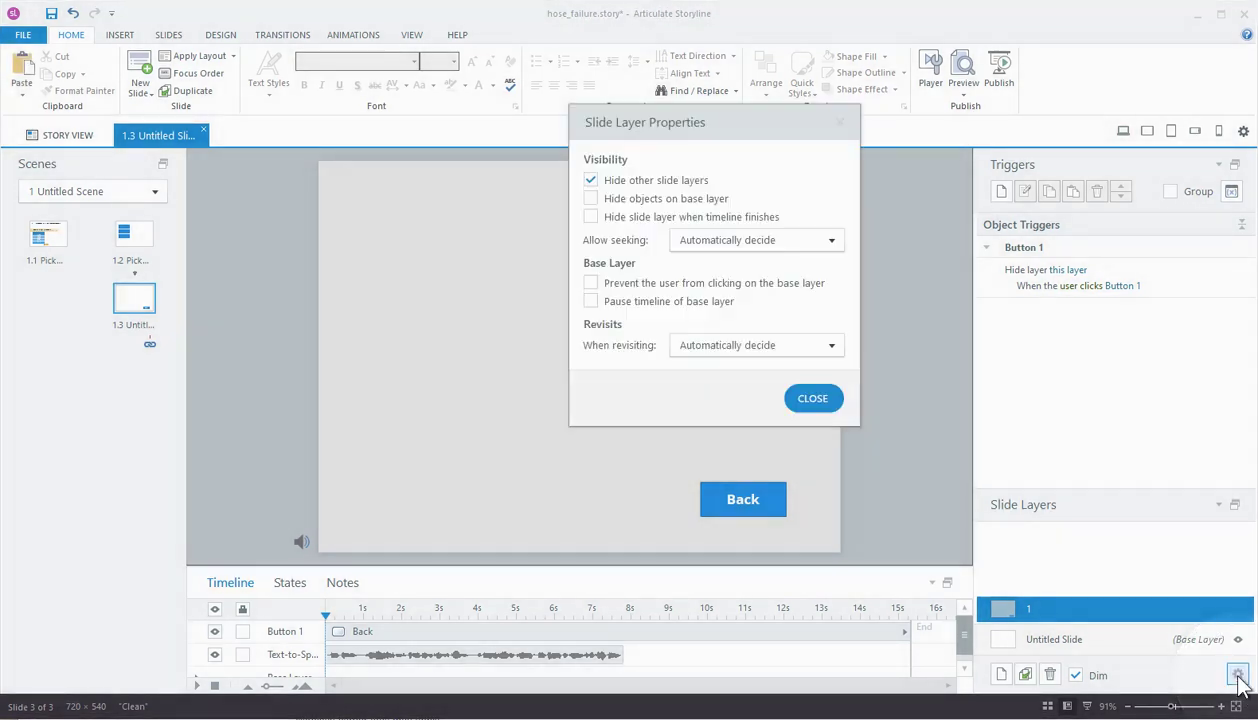
{"action": "left_click", "coordinate": [590, 300]}
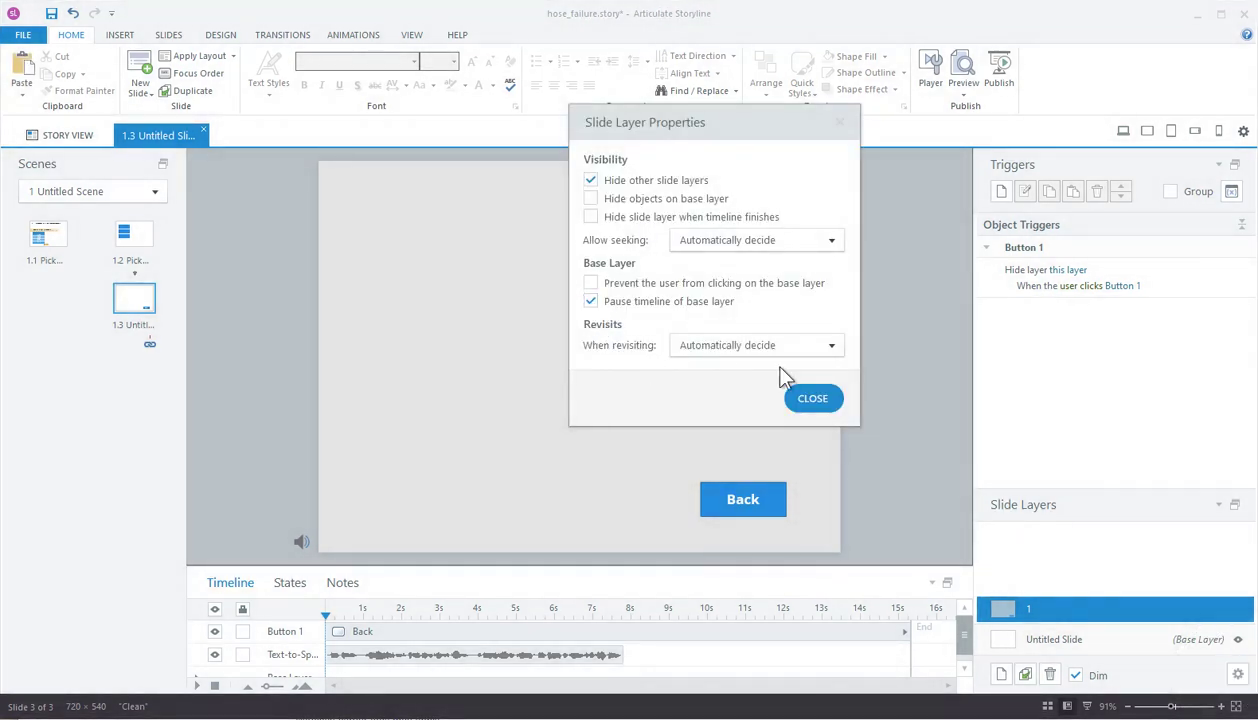
{"action": "left_click", "coordinate": [821, 406]}
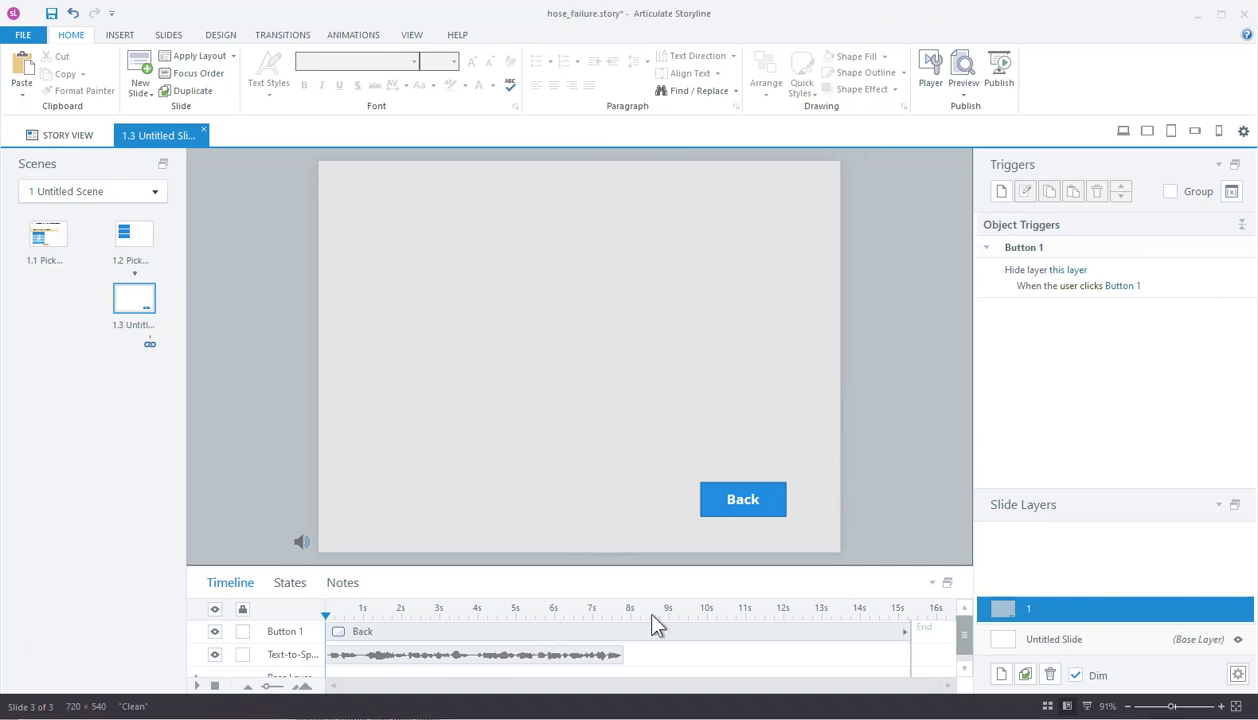
Step: Preview this slide, opening and closing the grey layer twice with Layer 1 and Back
{"action": "left_click", "coordinate": [963, 95]}
{"action": "left_click", "coordinate": [975, 140]}
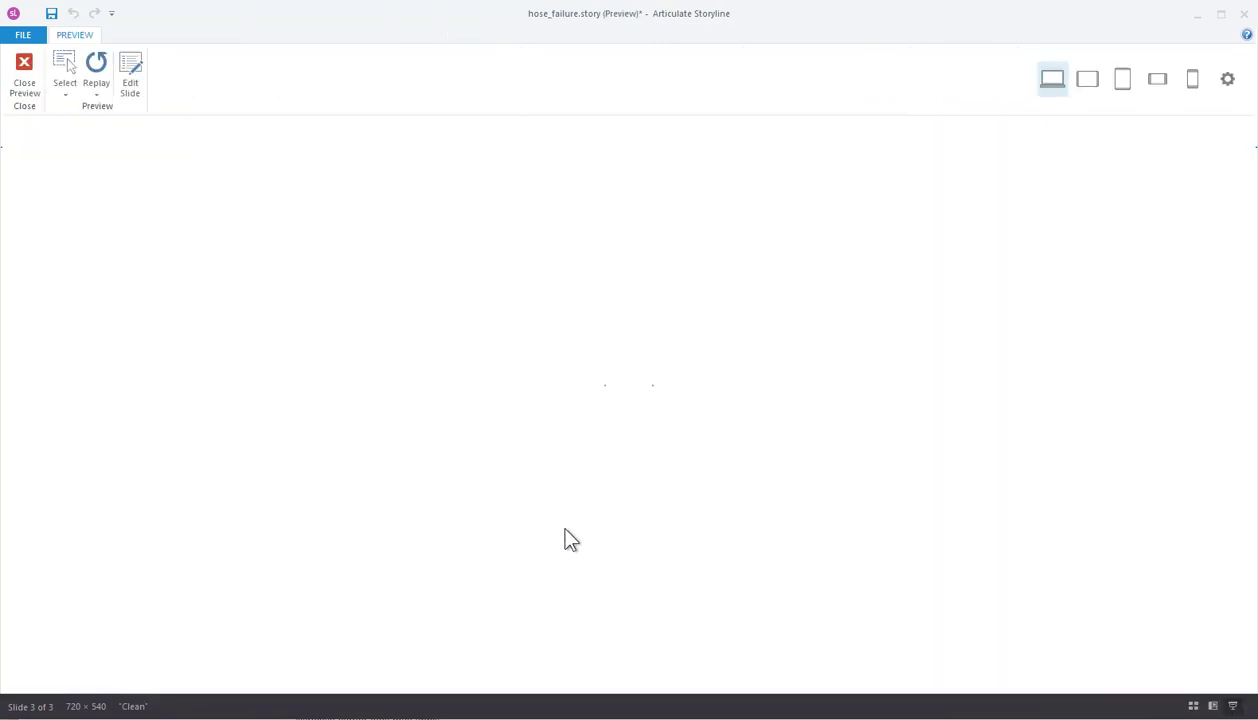
{"action": "left_click", "coordinate": [984, 569]}
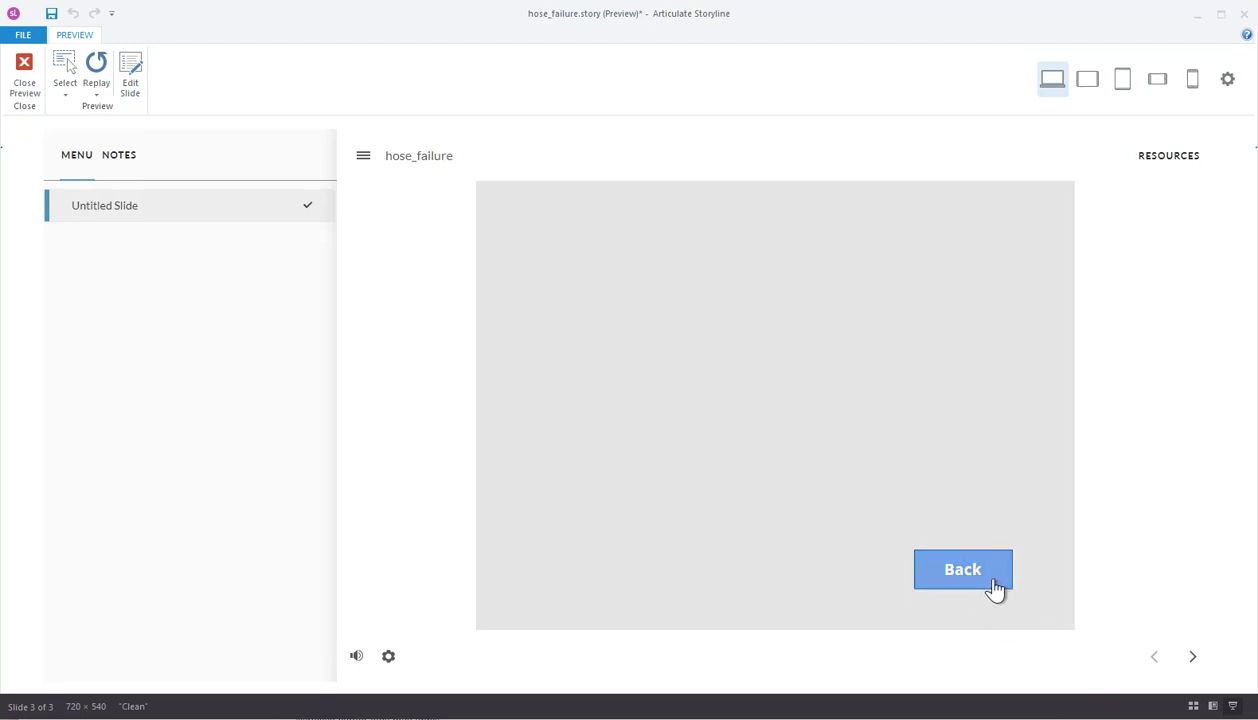
{"action": "left_click", "coordinate": [990, 587]}
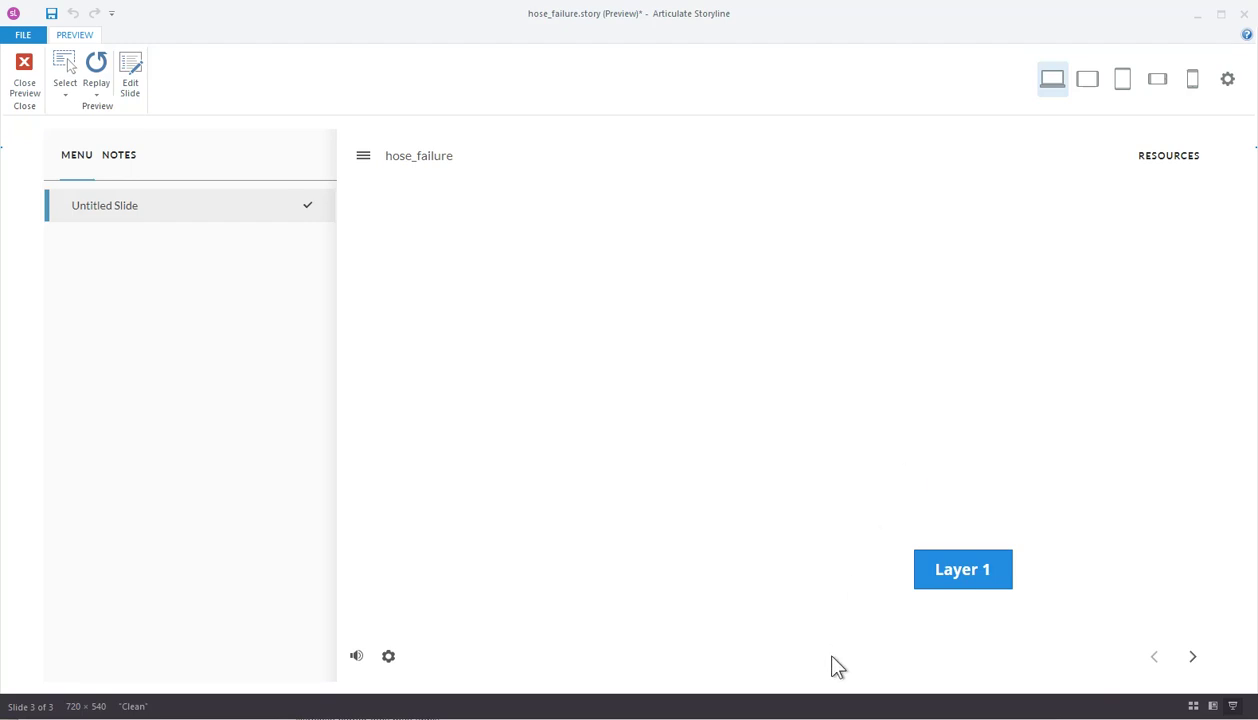
{"action": "left_click", "coordinate": [966, 580]}
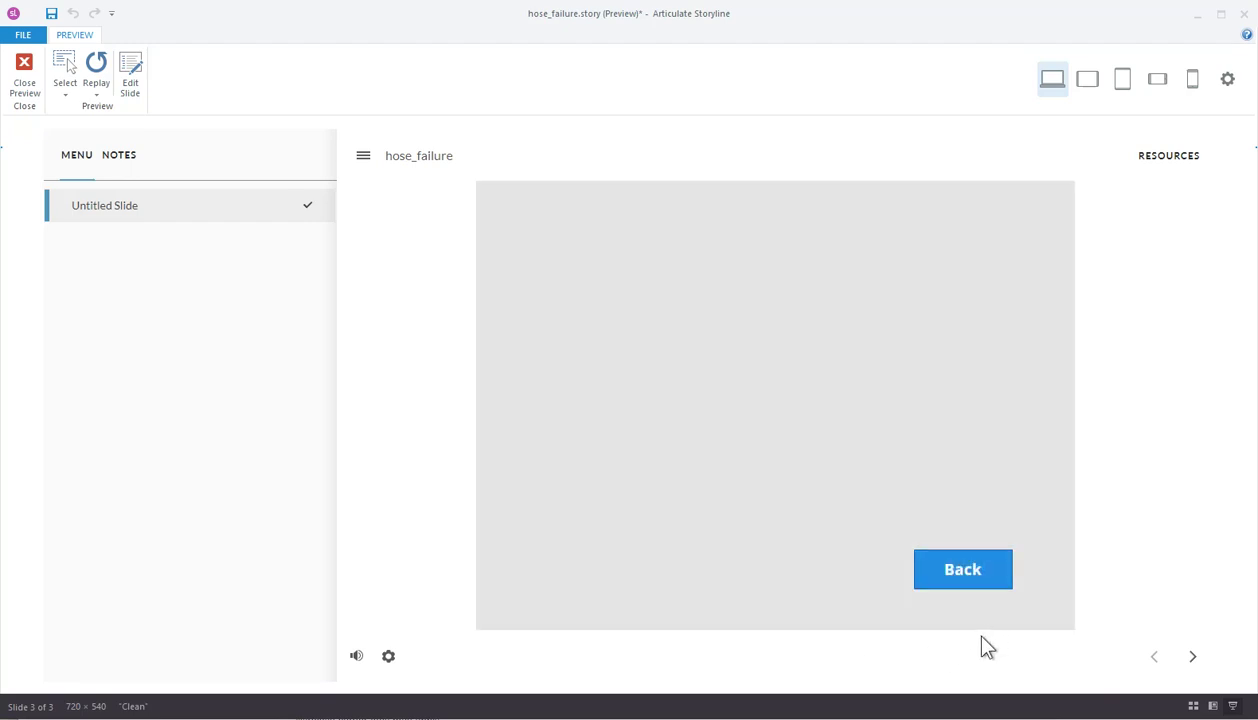
{"action": "left_click", "coordinate": [976, 581]}
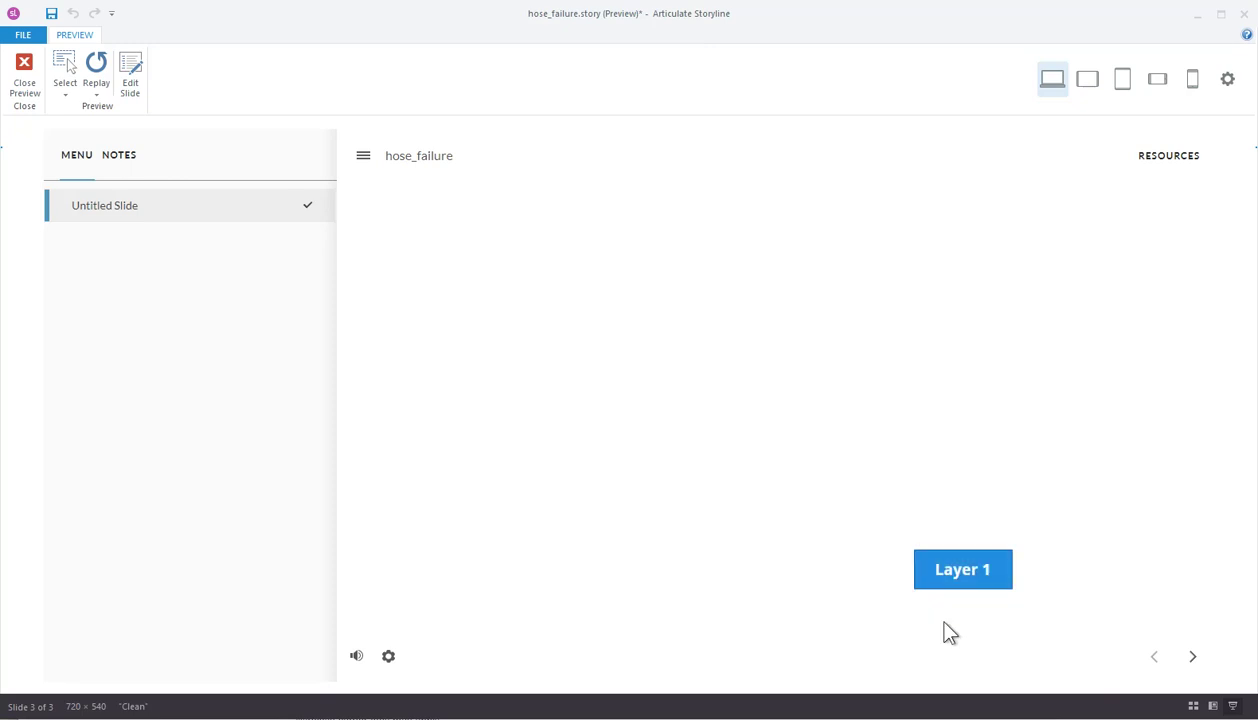
{"action": "left_click", "coordinate": [24, 78]}
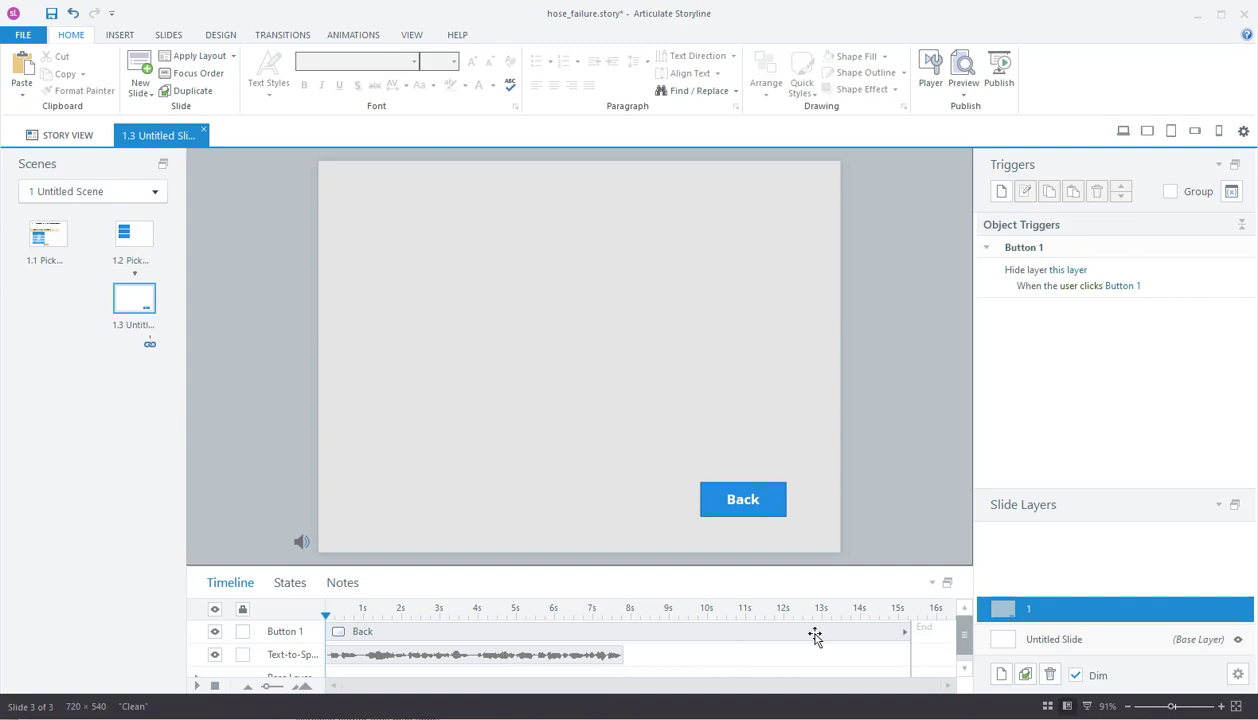
Step: Drag layer 1's and the base layer's timeline ends to their narration ends, about 7s for base
{"action": "left_click_drag", "start_coordinate": [910, 648], "coordinate": [624, 662]}
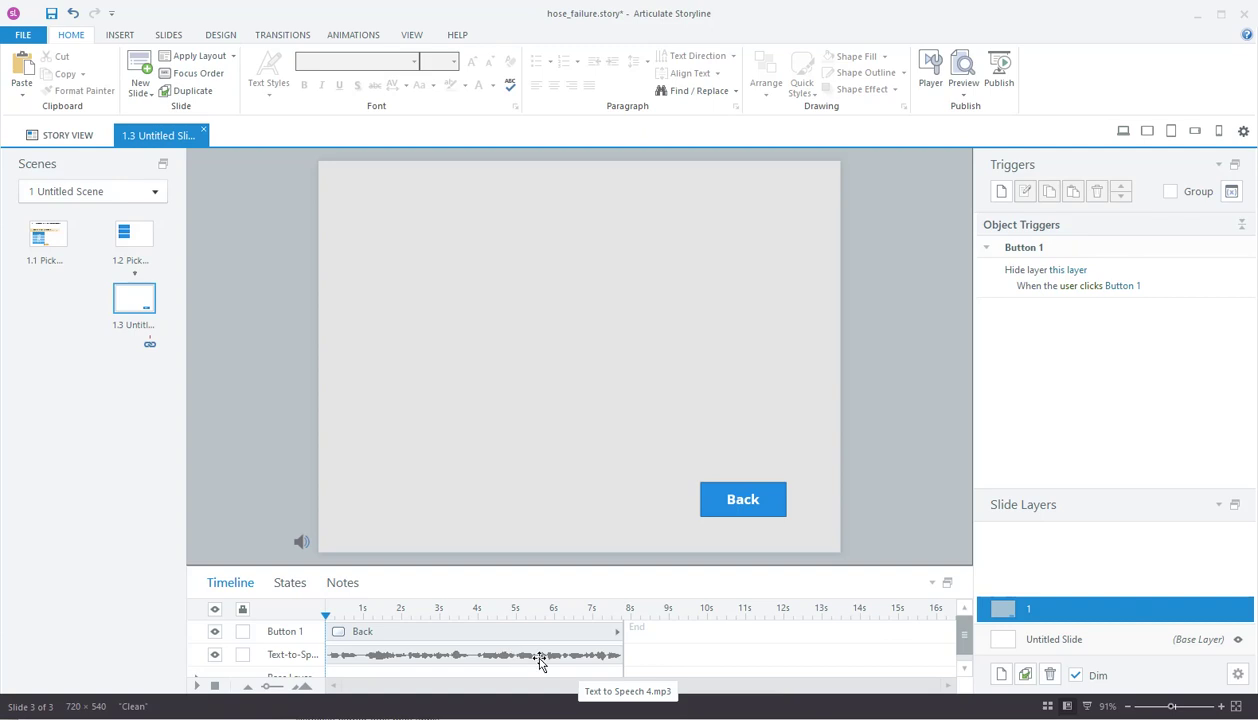
{"action": "left_click", "coordinate": [1068, 639]}
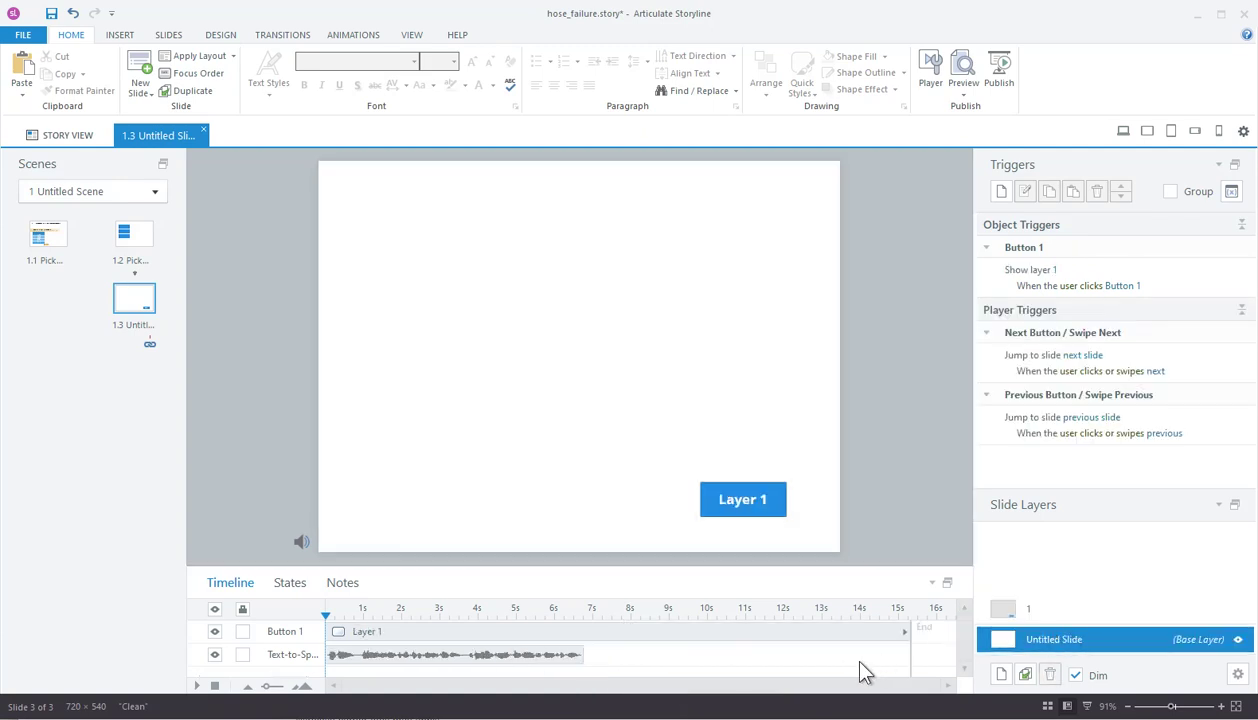
{"action": "mouse_move", "coordinate": [910, 652]}
{"action": "left_mouse_down"}
{"action": "mouse_move", "coordinate": [572, 690]}
{"action": "mouse_move", "coordinate": [590, 662]}
{"action": "left_mouse_up"}
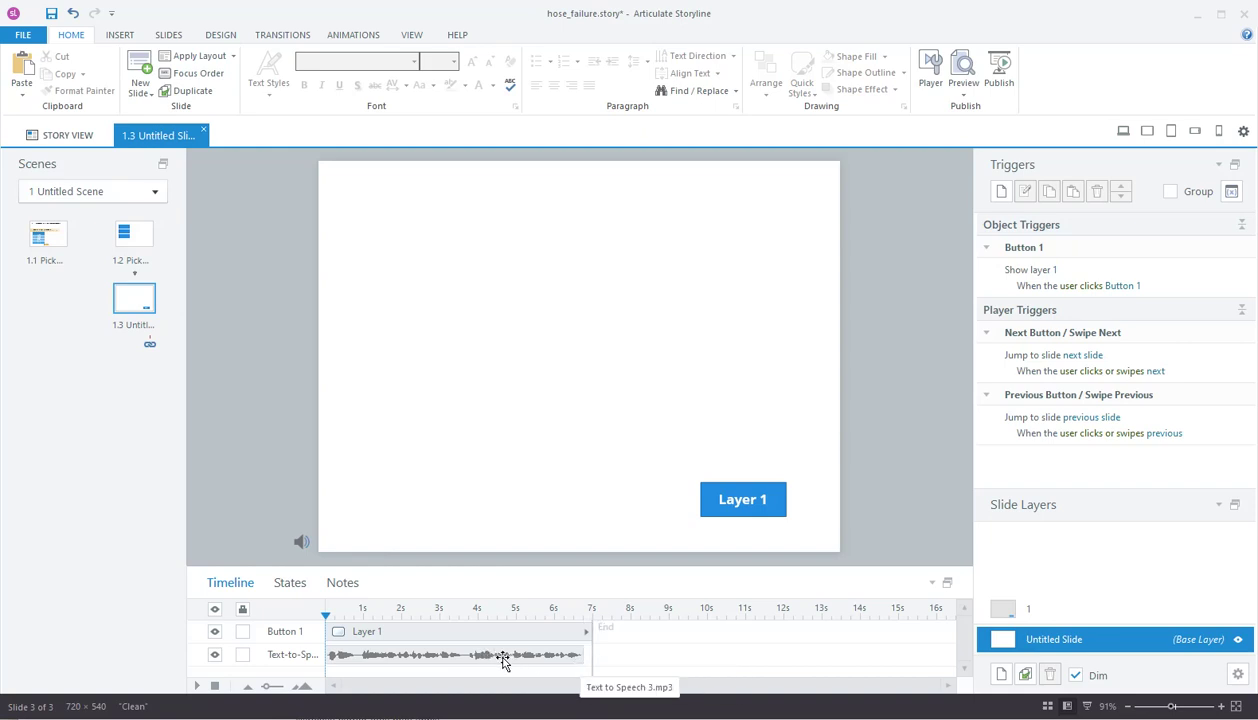
{"action": "left_click", "coordinate": [779, 486]}
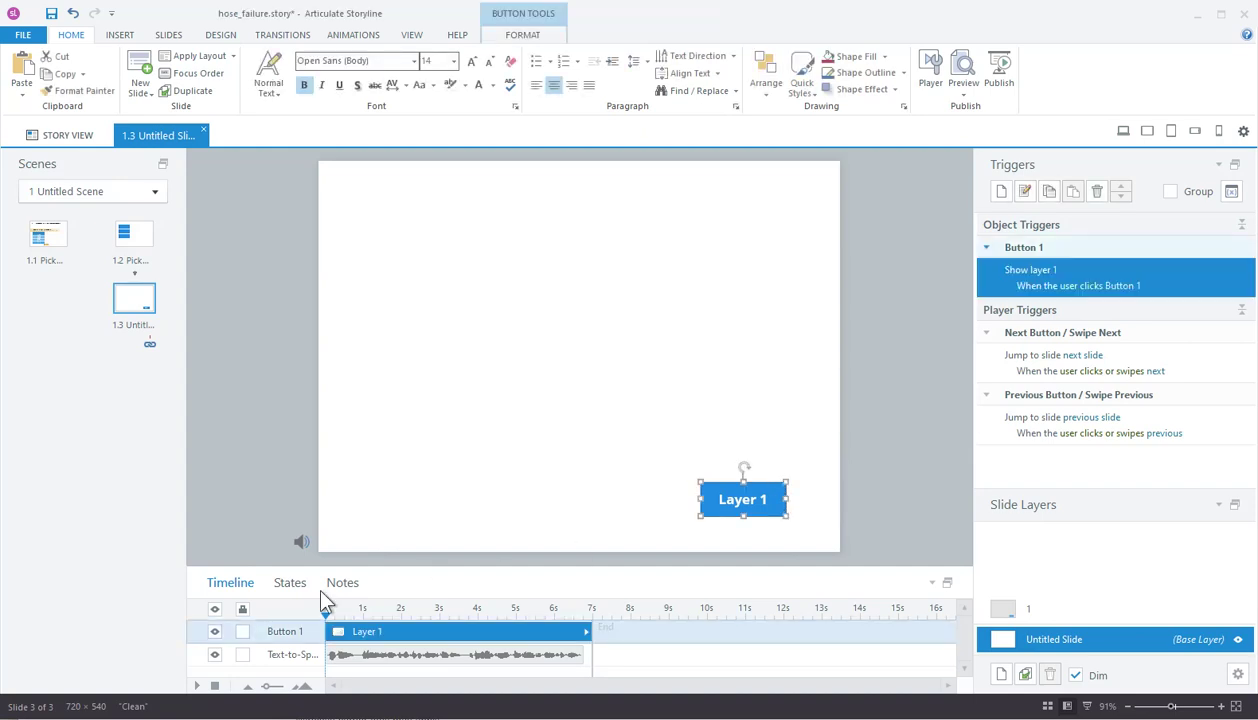
Step: Set Button 1's initial state to Disabled in the States panel
{"action": "left_click", "coordinate": [290, 584]}
{"action": "left_click", "coordinate": [457, 619]}
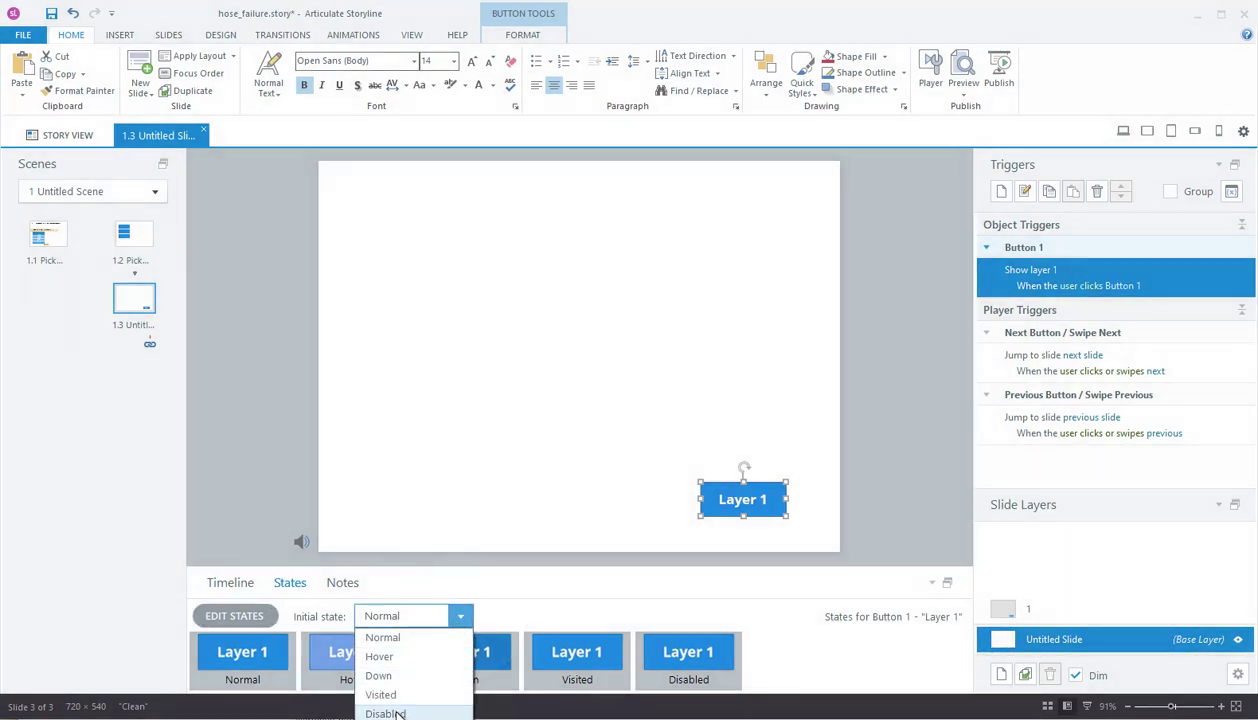
{"action": "left_click", "coordinate": [385, 713]}
Step: Give the Disabled state a light grey shape fill and finish editing states
{"action": "double_click", "coordinate": [697, 643]}
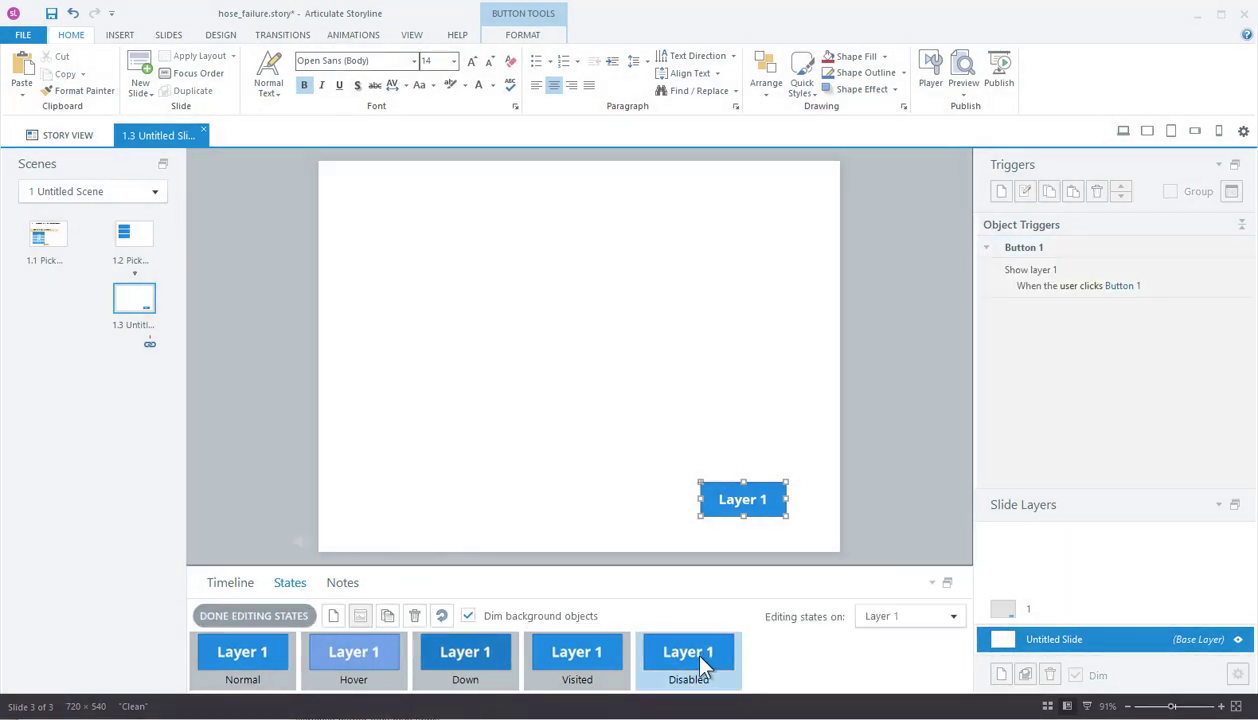
{"action": "left_click", "coordinate": [883, 57]}
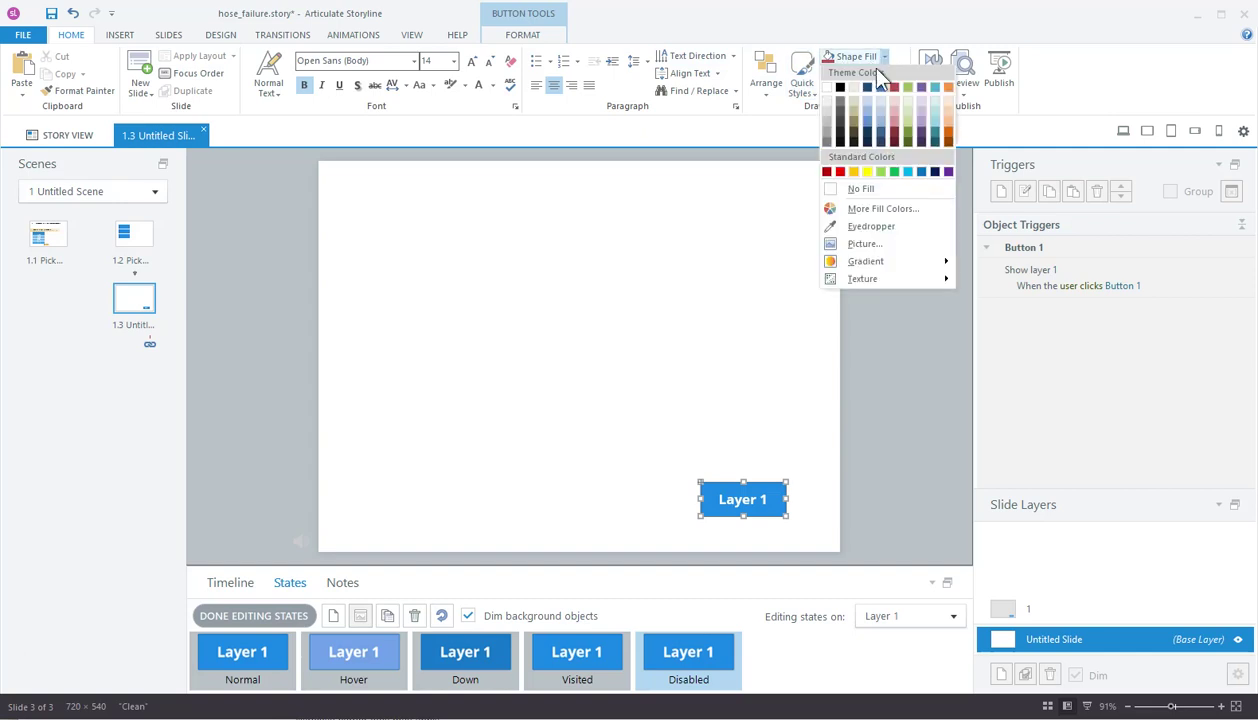
{"action": "left_click", "coordinate": [826, 106]}
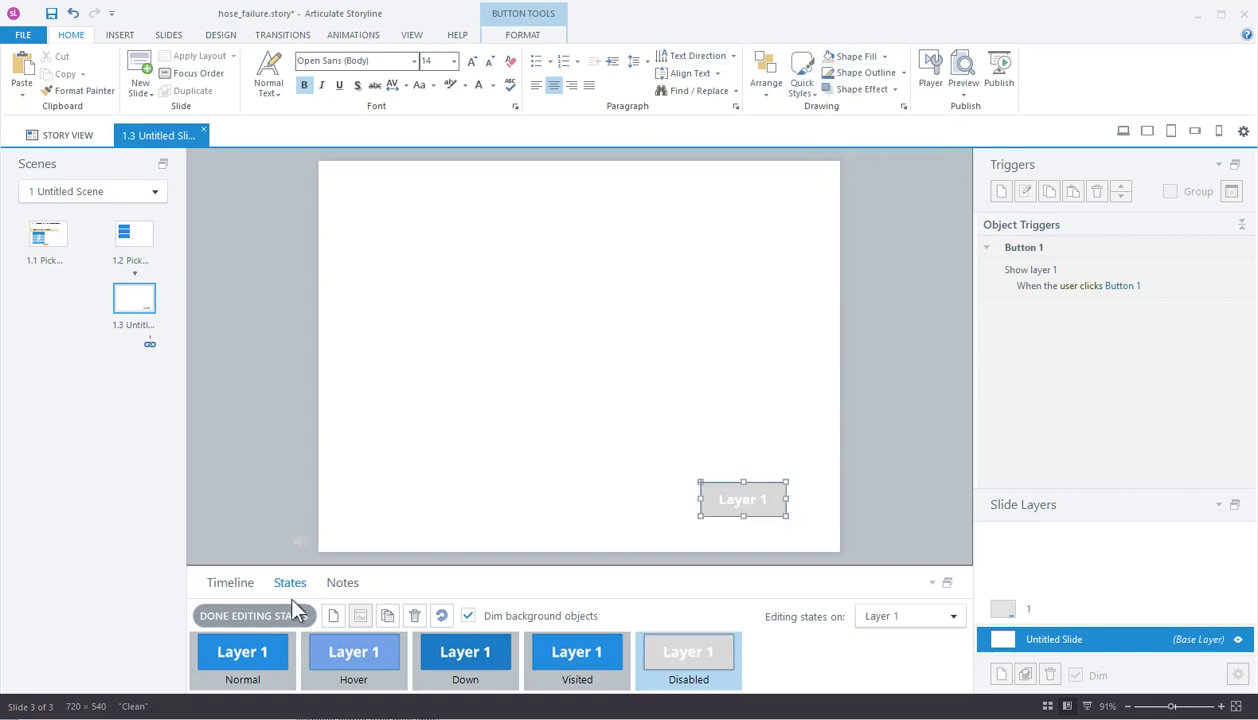
{"action": "left_click", "coordinate": [270, 614]}
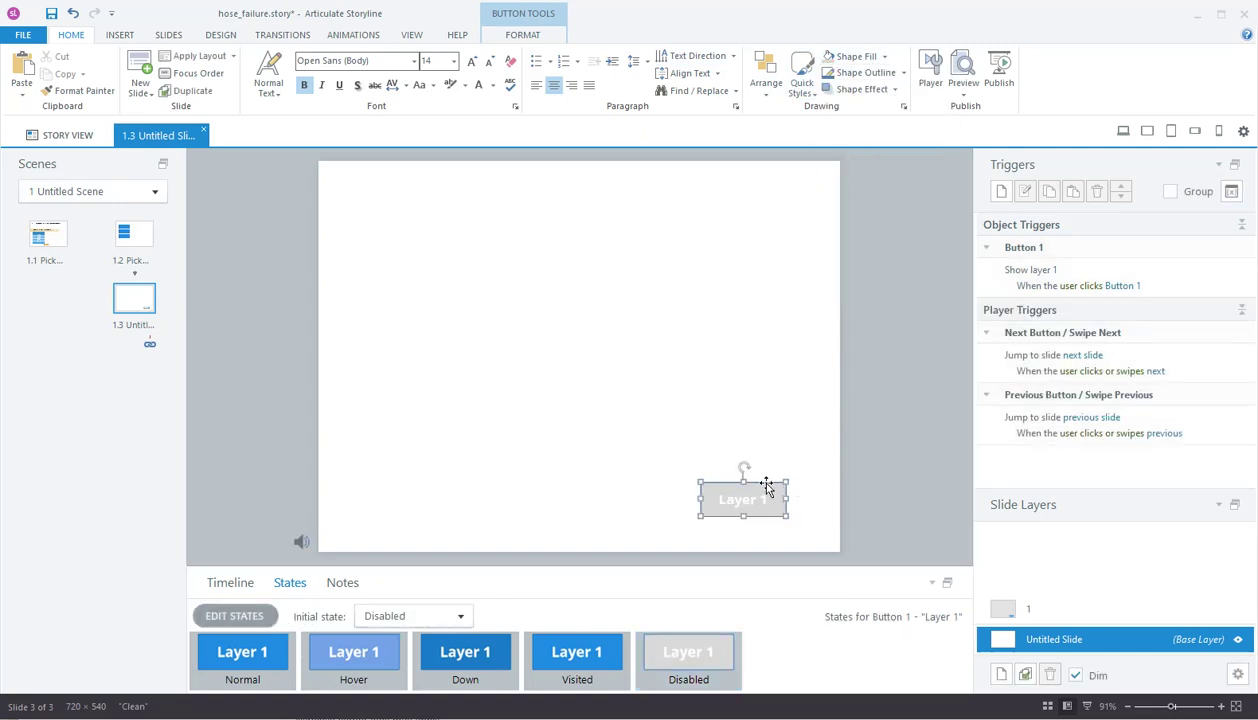
{"action": "left_click", "coordinate": [852, 483]}
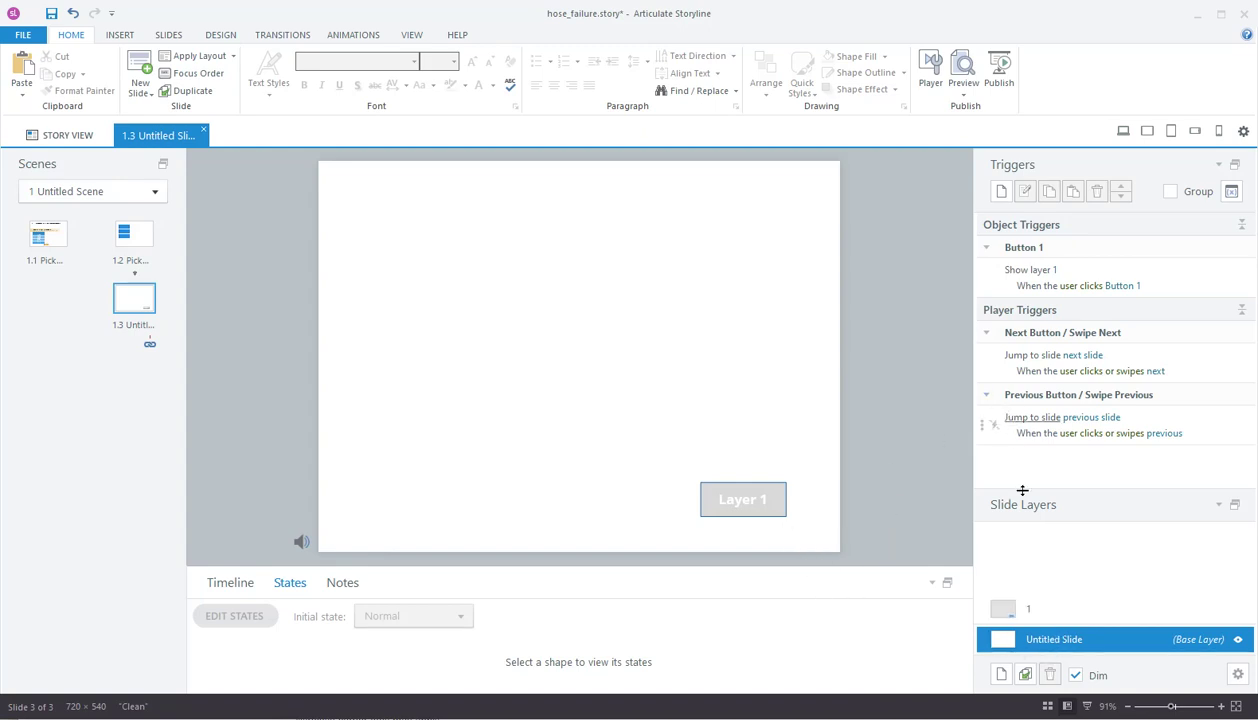
Step: Add a trigger changing Button 1 to Normal when Text-to-Speech 1 media completes
{"action": "left_click", "coordinate": [1001, 191]}
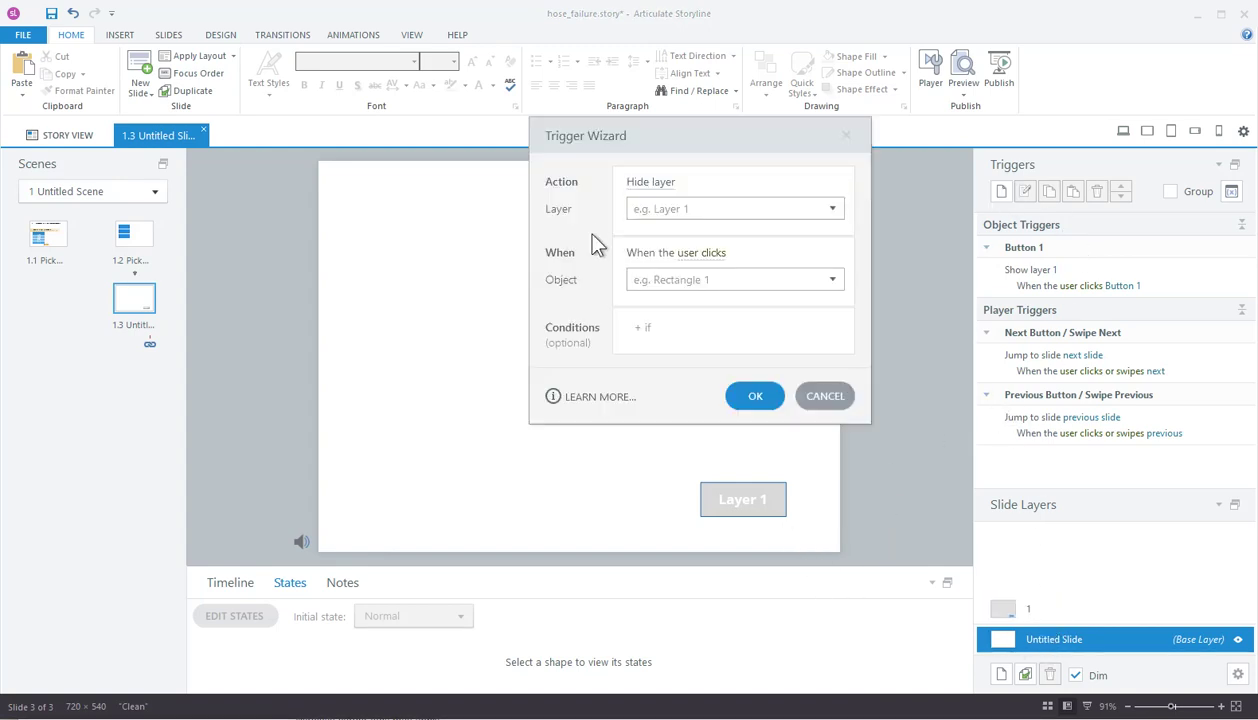
{"action": "left_click", "coordinate": [645, 184]}
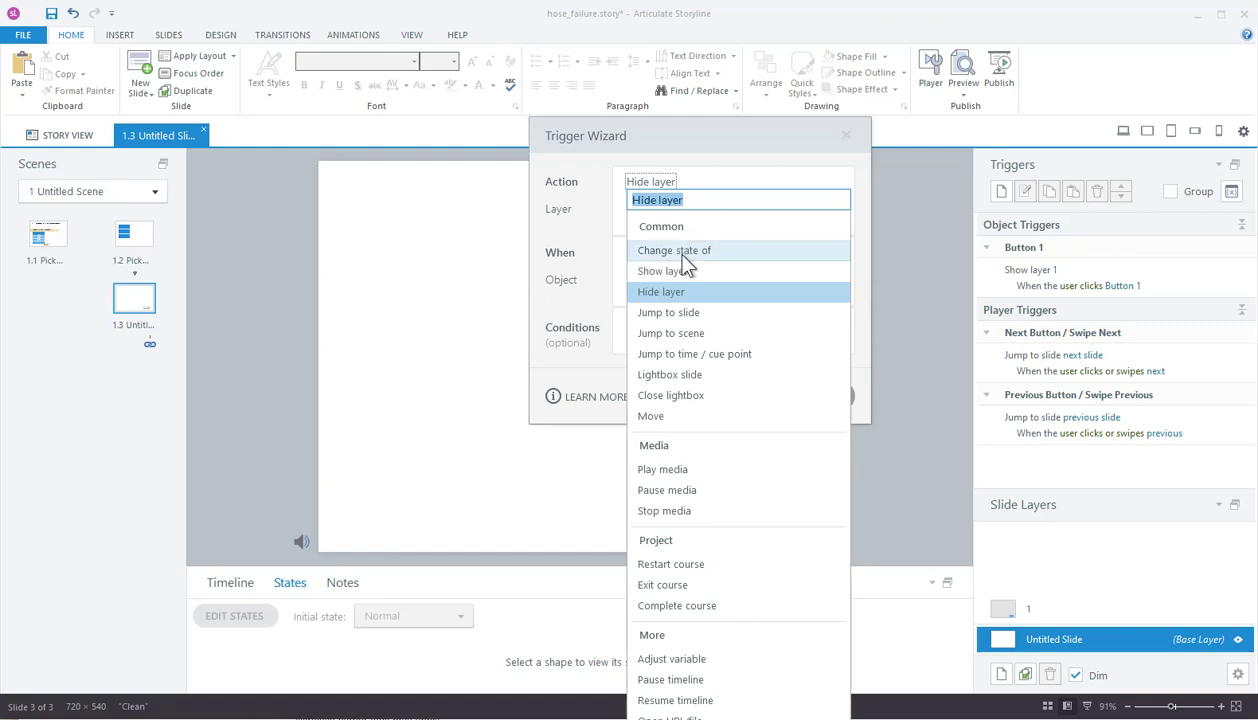
{"action": "left_click", "coordinate": [670, 250]}
{"action": "left_click", "coordinate": [665, 208]}
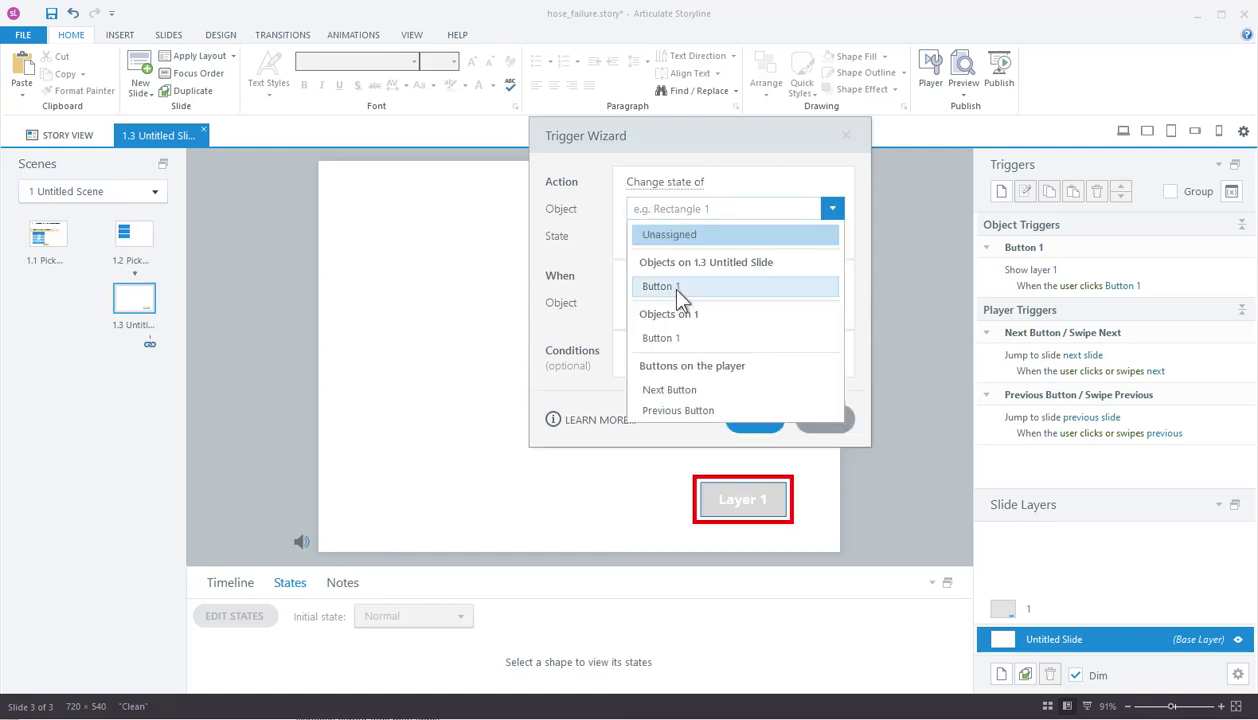
{"action": "left_click", "coordinate": [676, 288]}
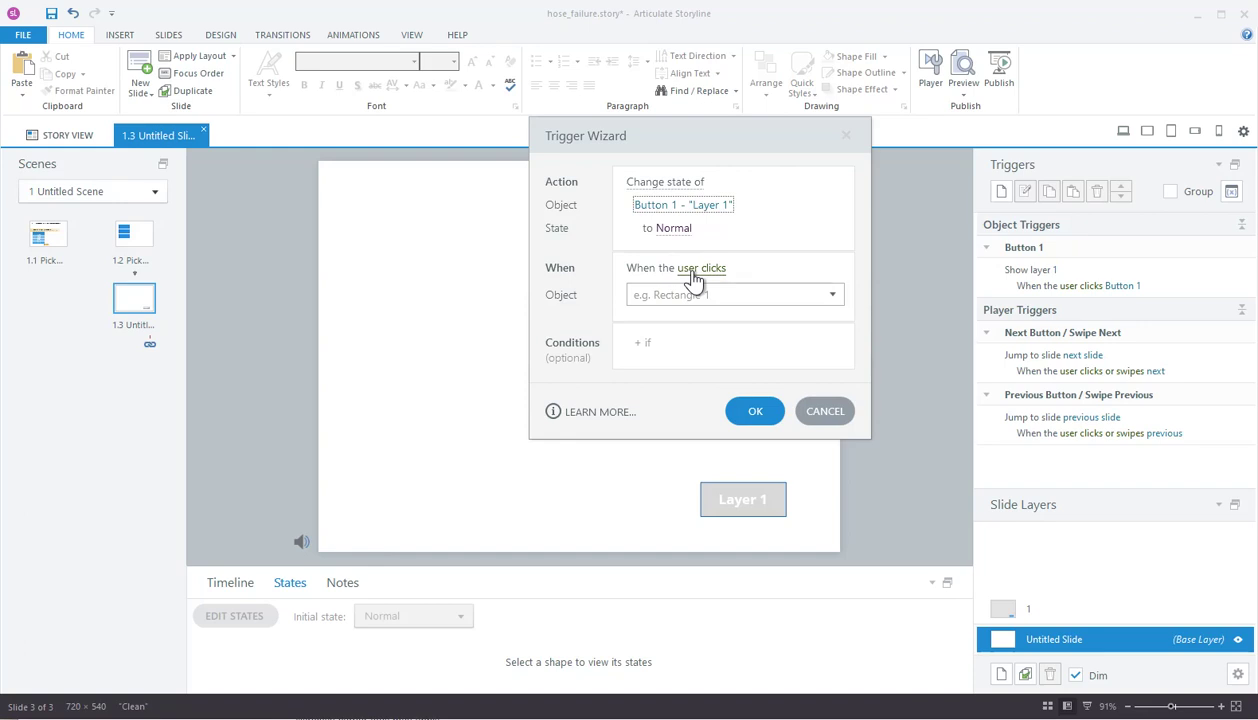
{"action": "left_click", "coordinate": [694, 278]}
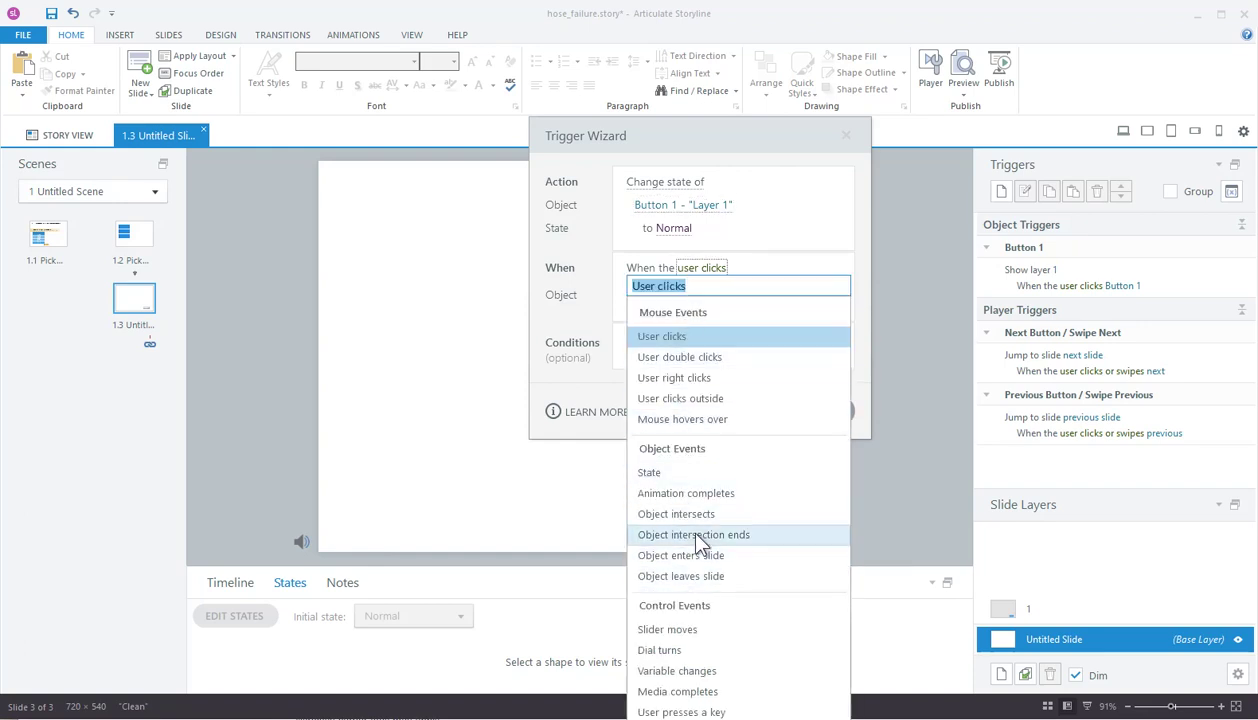
{"action": "left_click", "coordinate": [701, 696]}
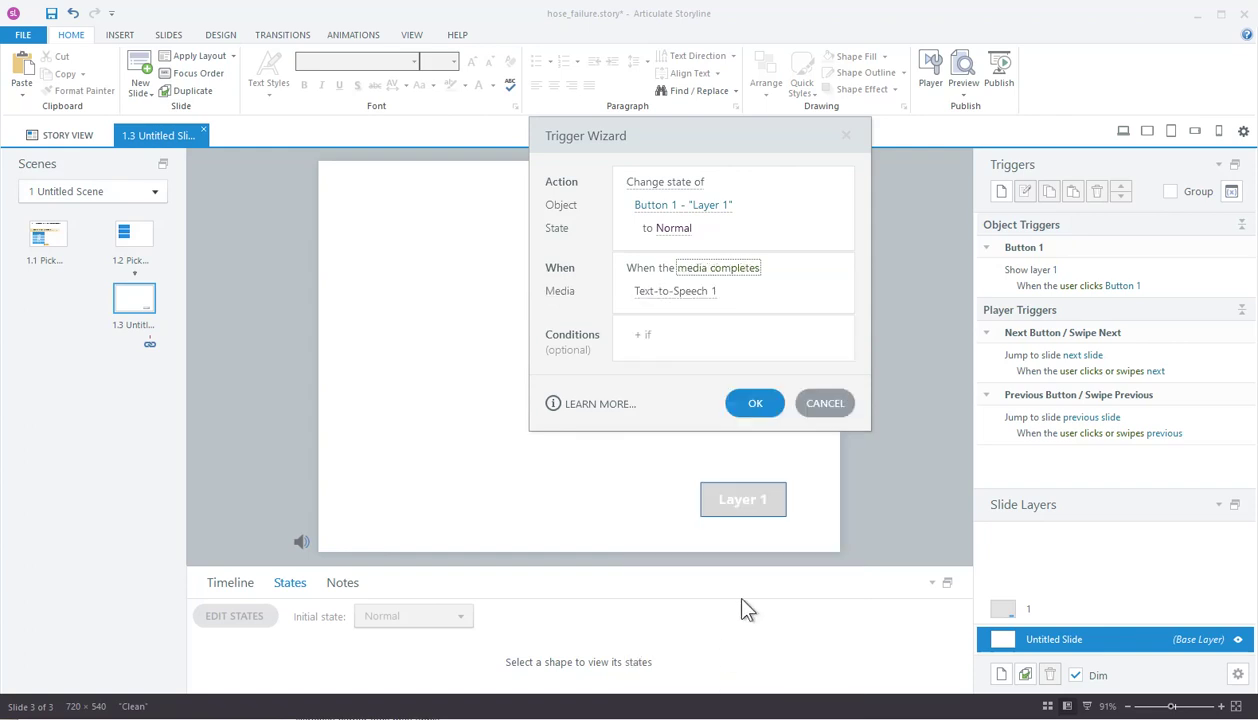
{"action": "left_click", "coordinate": [755, 403]}
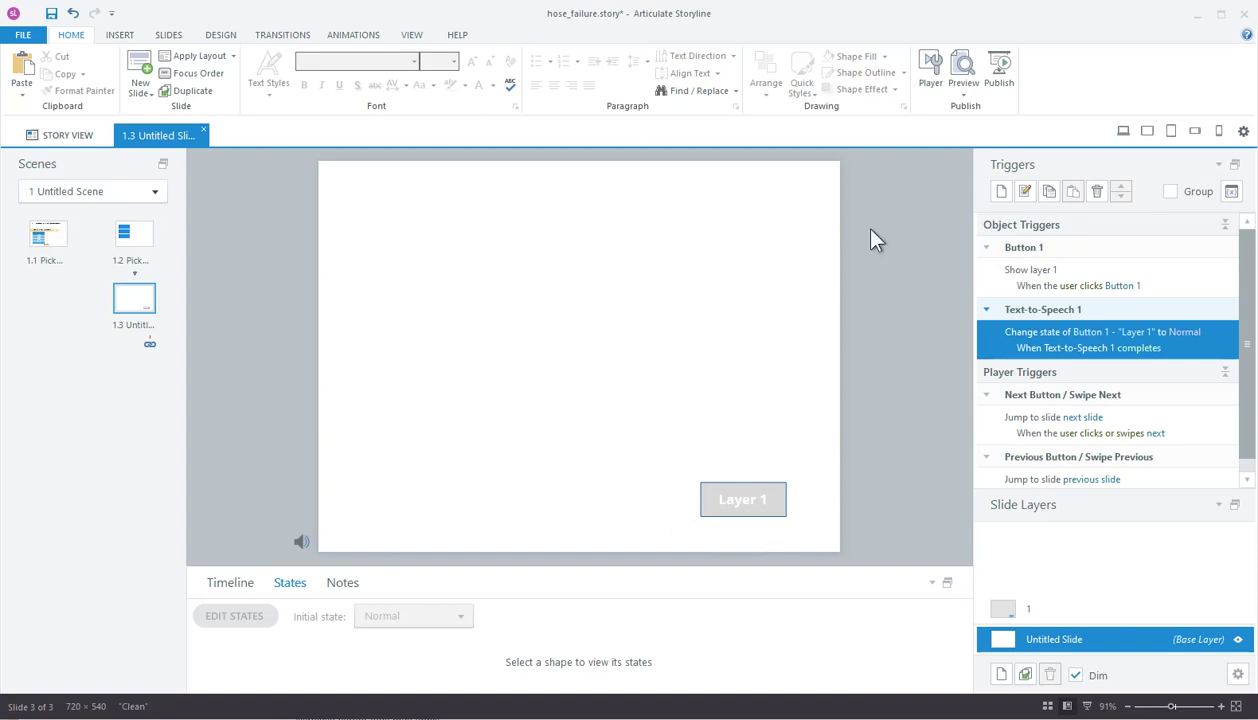
{"action": "left_click", "coordinate": [962, 92]}
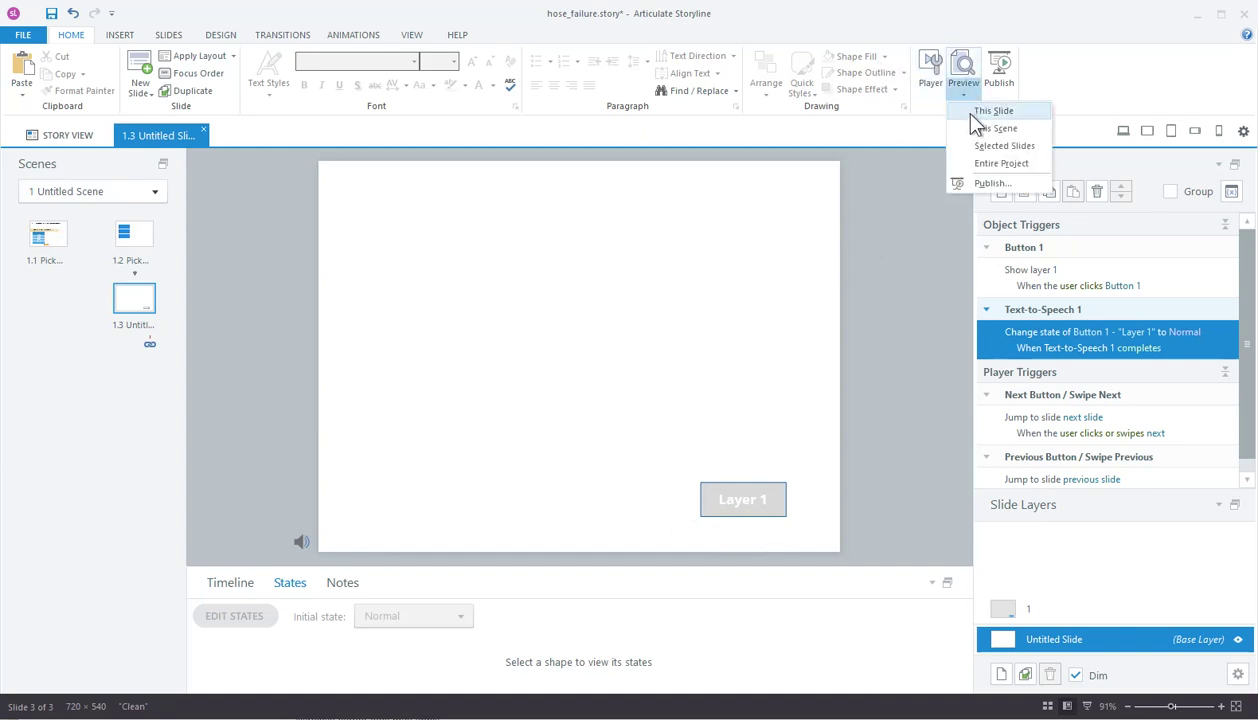
Step: Preview this slide, open the grey layer with Layer 1 after narration, close it with Back
{"action": "left_click", "coordinate": [953, 111]}
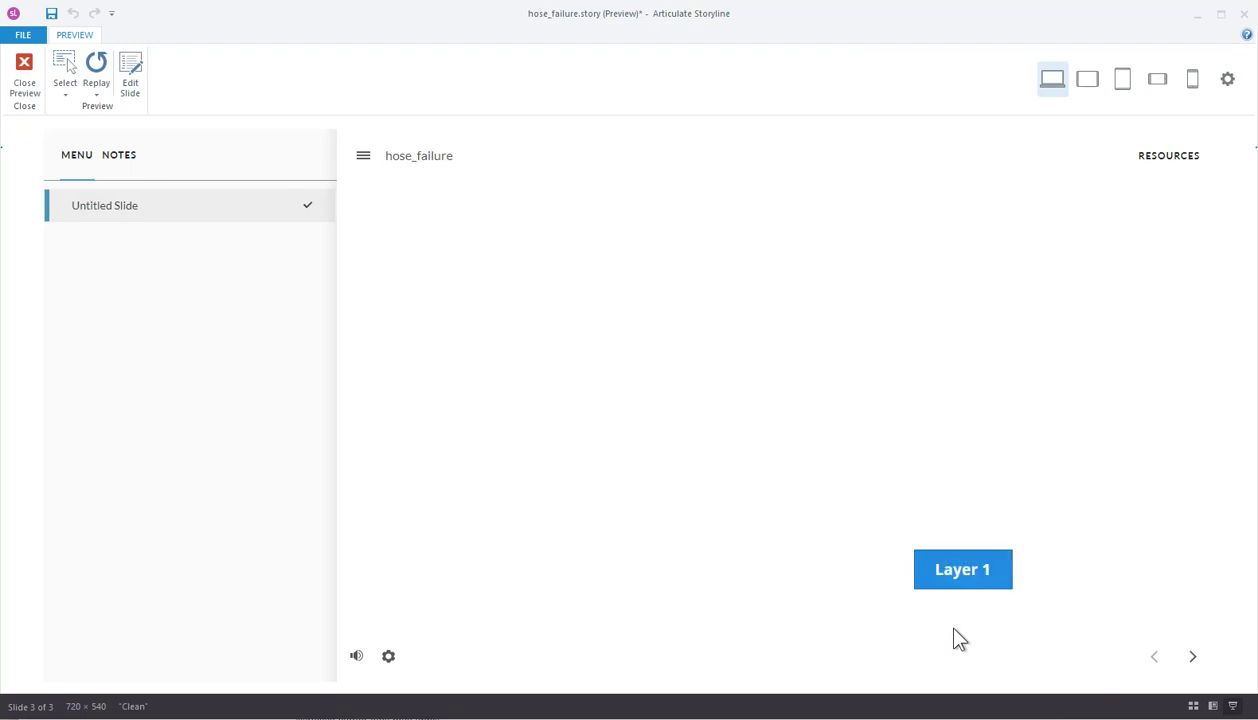
{"action": "left_click", "coordinate": [960, 580]}
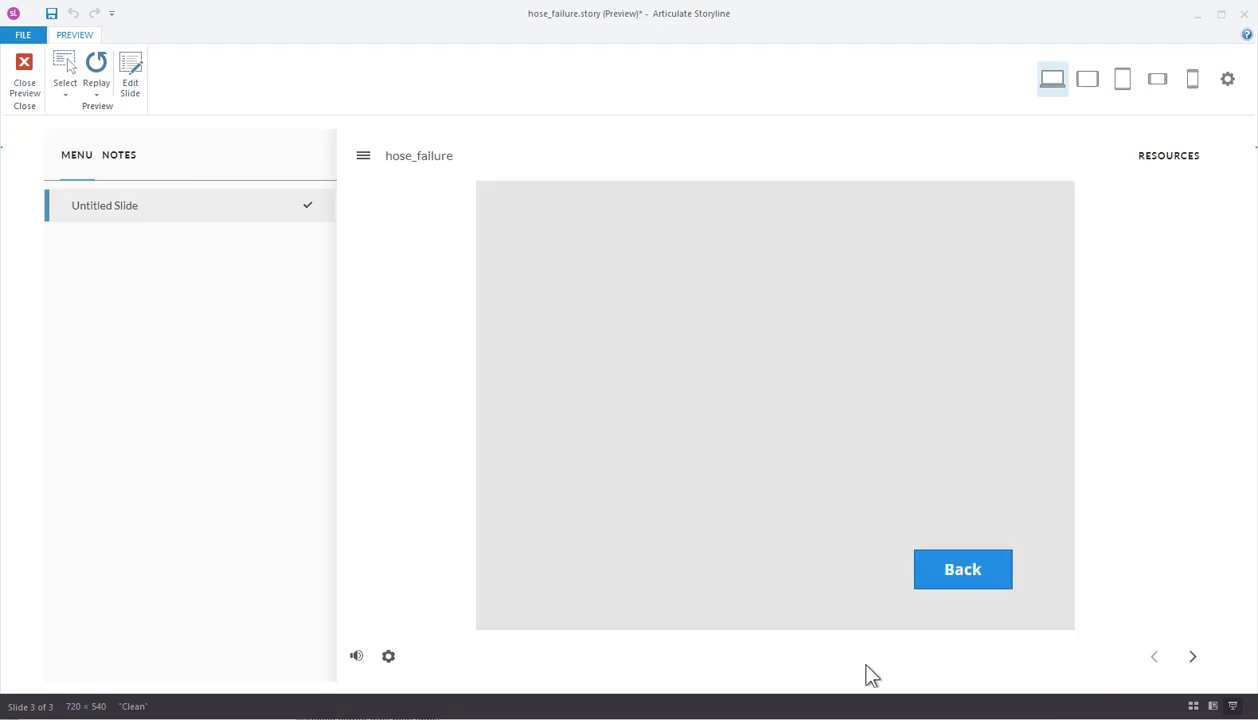
{"action": "left_click", "coordinate": [975, 578]}
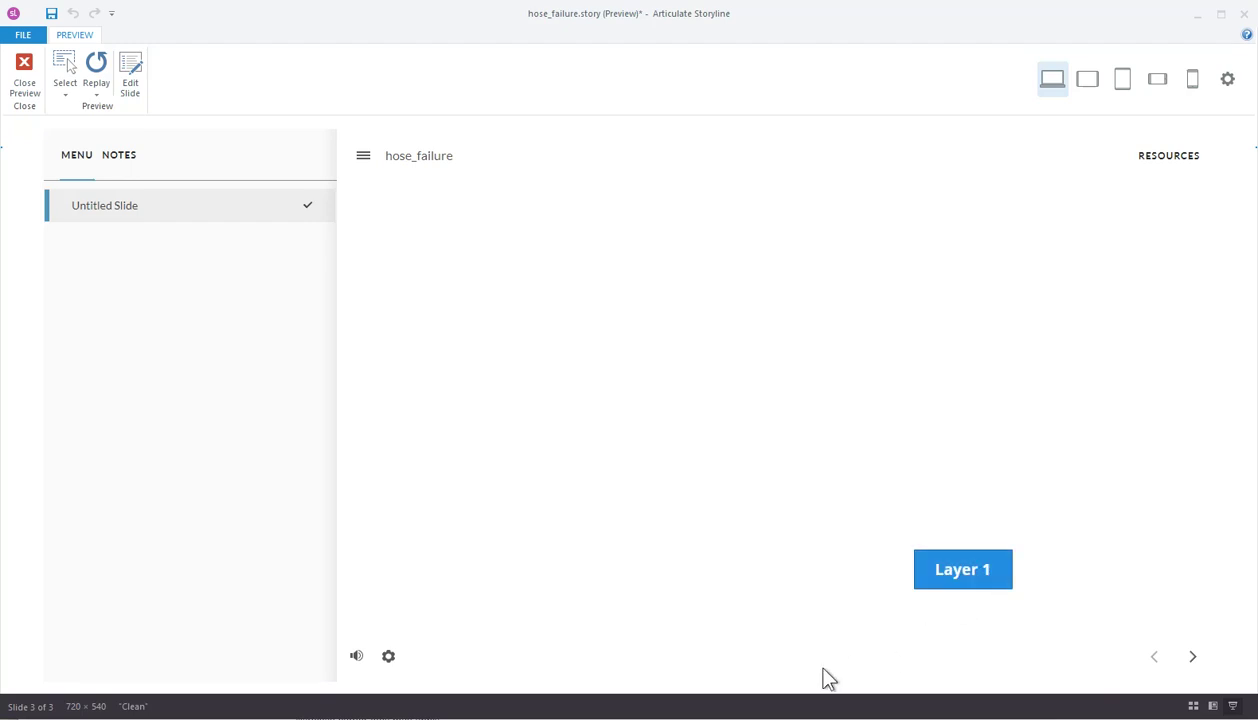
{"action": "left_click", "coordinate": [23, 86]}
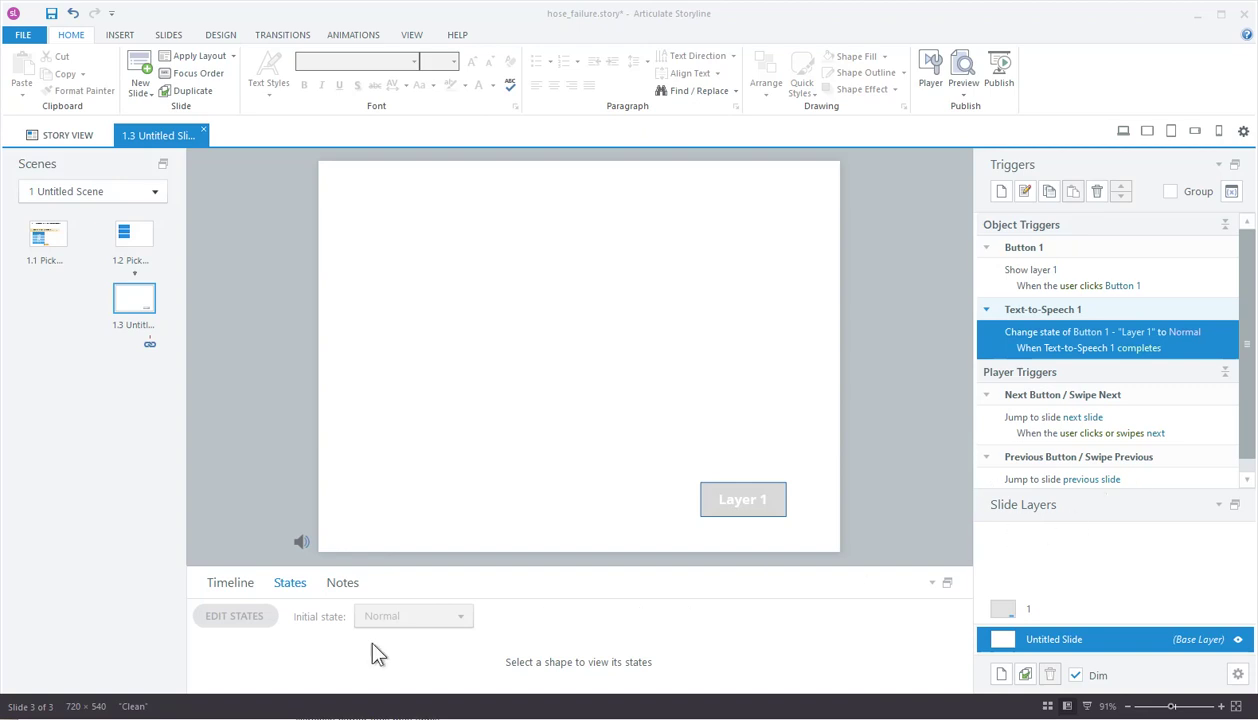
Step: Show the timeline, select the Text-to-Speech track, and begin a Play media trigger
{"action": "left_click", "coordinate": [234, 582]}
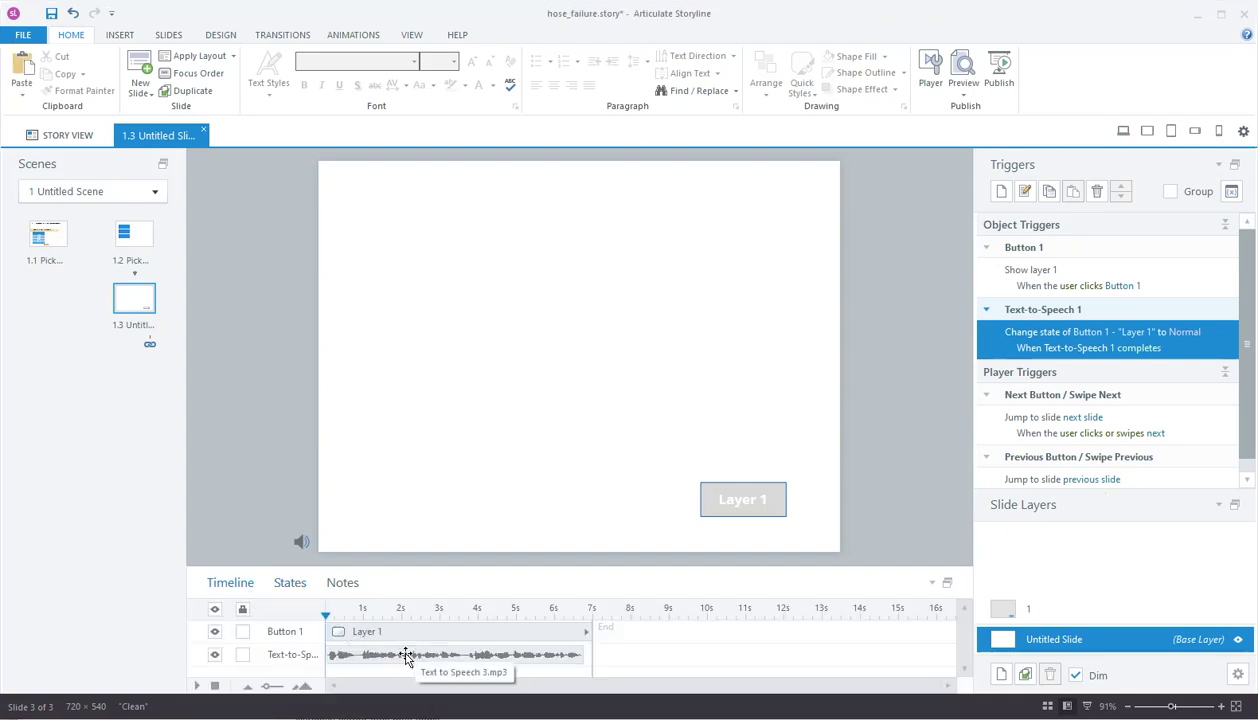
{"action": "left_click", "coordinate": [401, 656]}
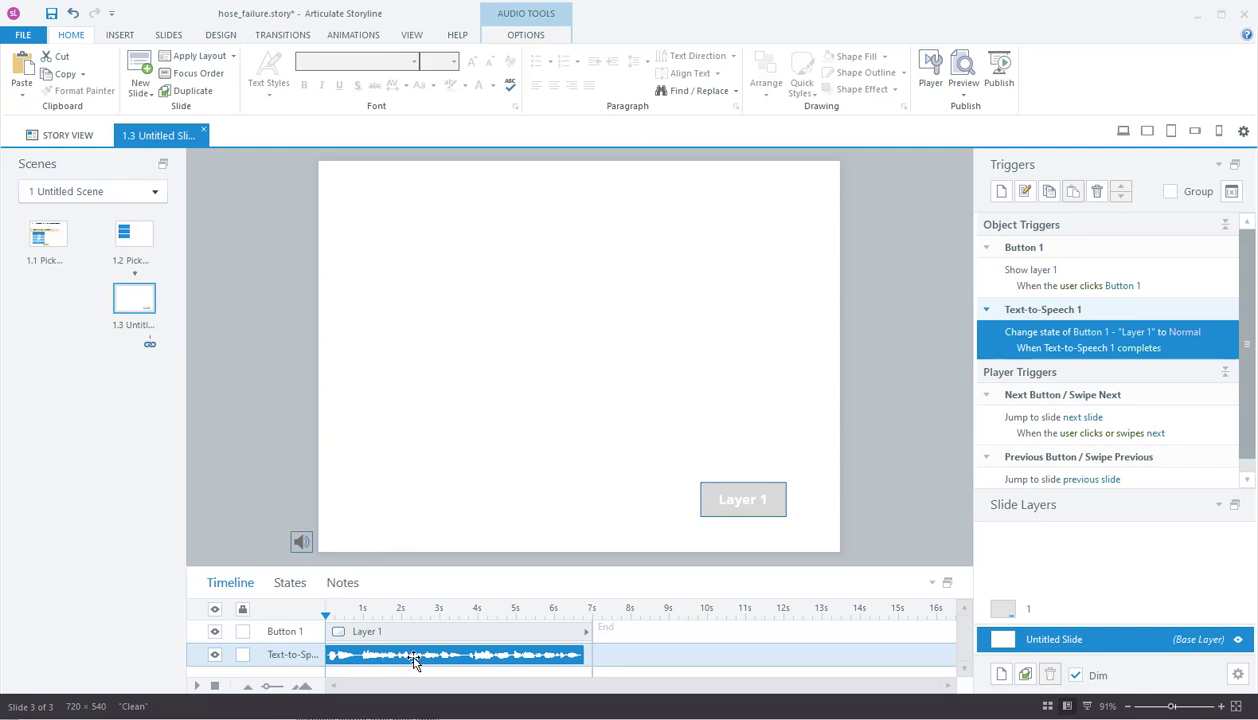
{"action": "left_click", "coordinate": [1003, 194]}
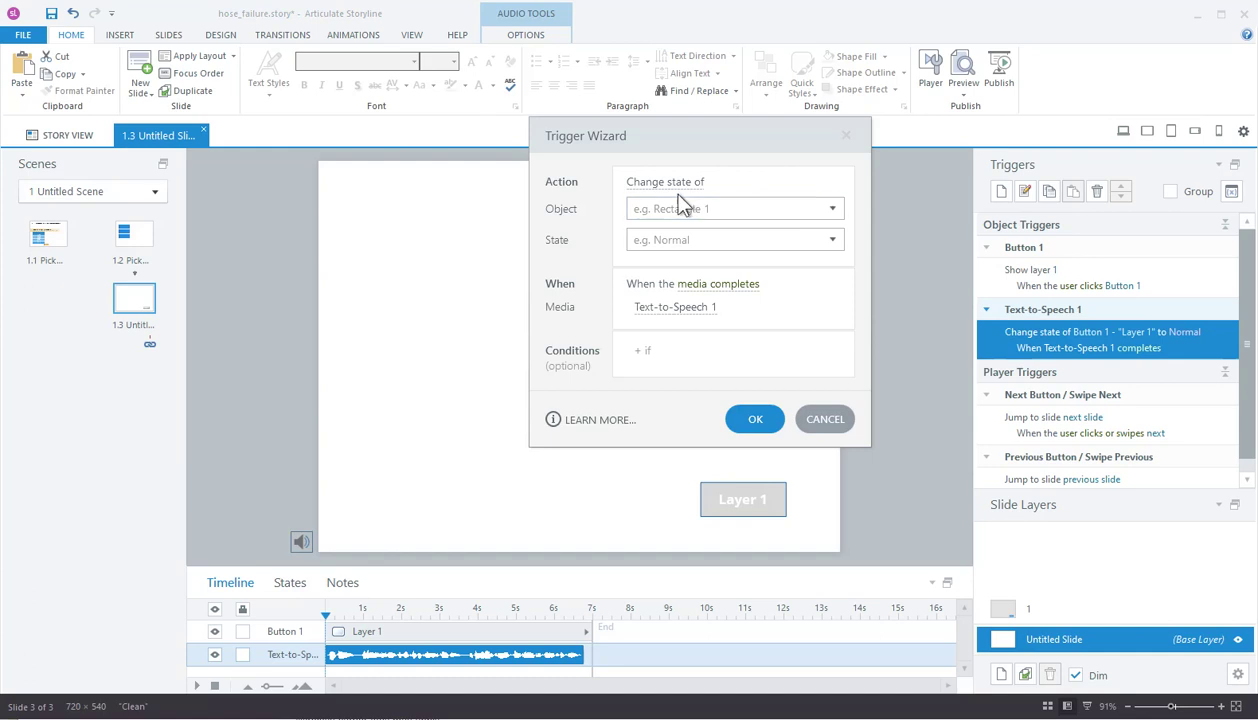
{"action": "left_click", "coordinate": [676, 194]}
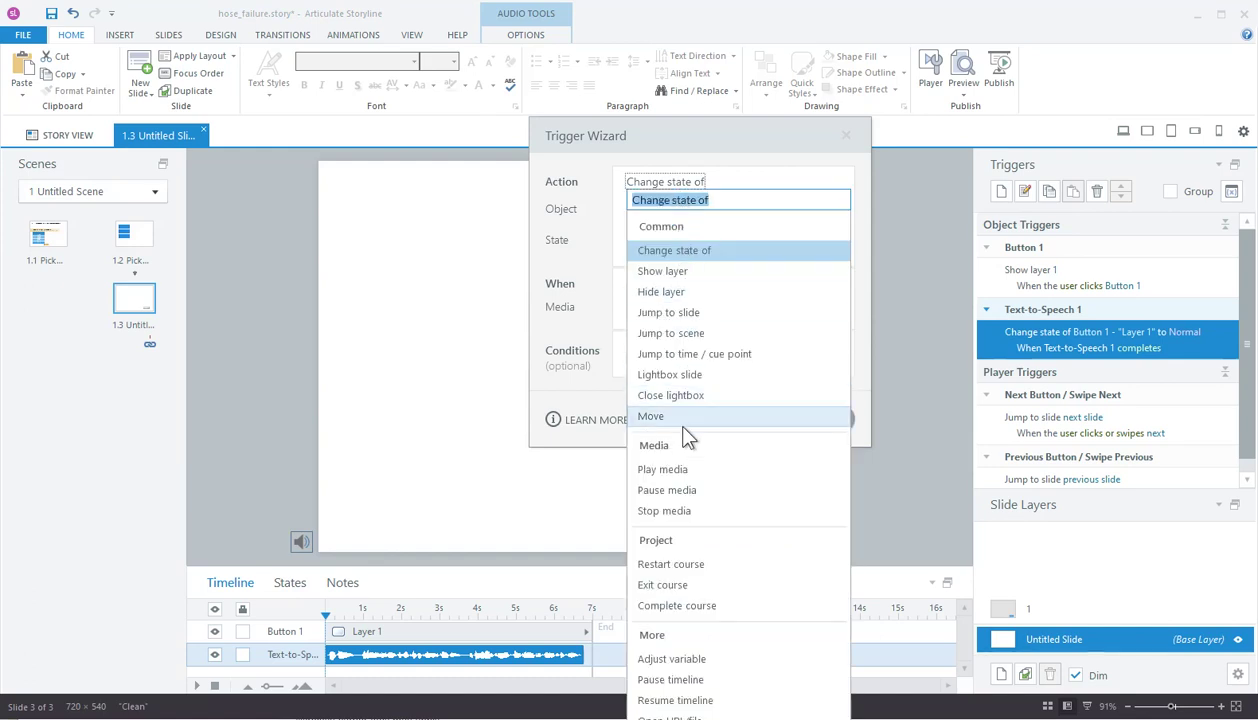
{"action": "left_click", "coordinate": [663, 469]}
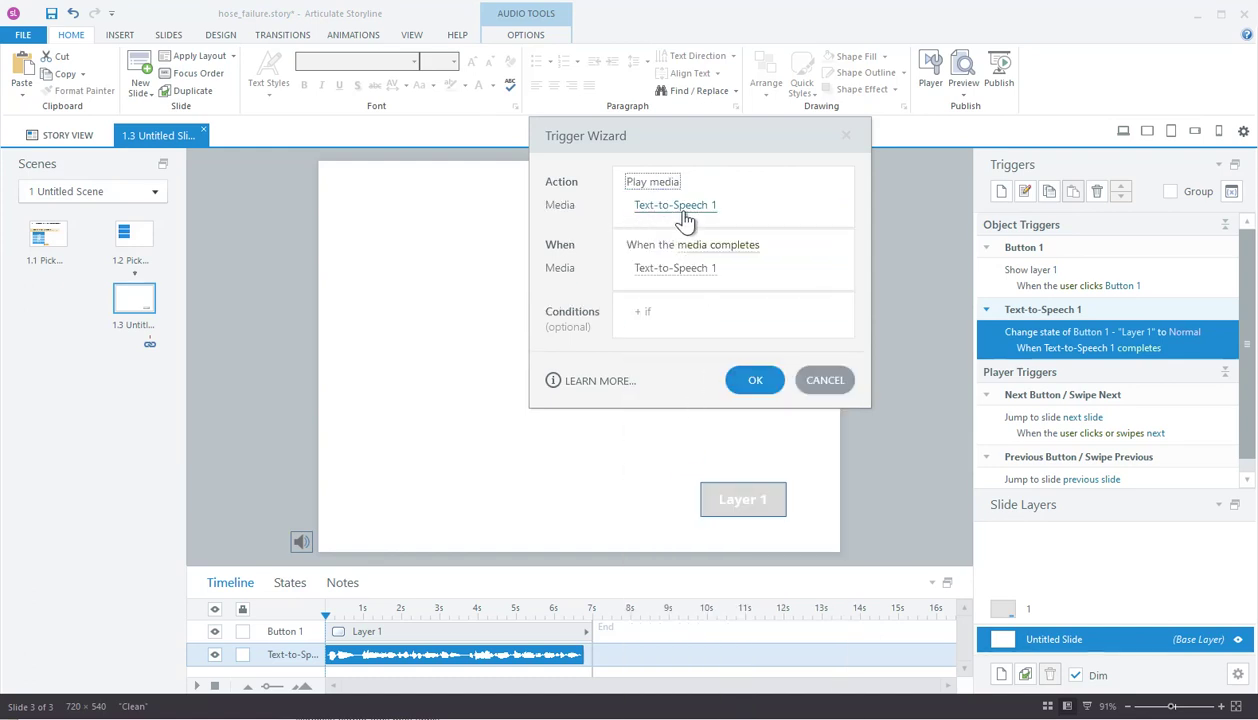
Step: Set the event to when this slide's timeline starts, review conditions, then cancel the trigger
{"action": "left_click", "coordinate": [722, 245]}
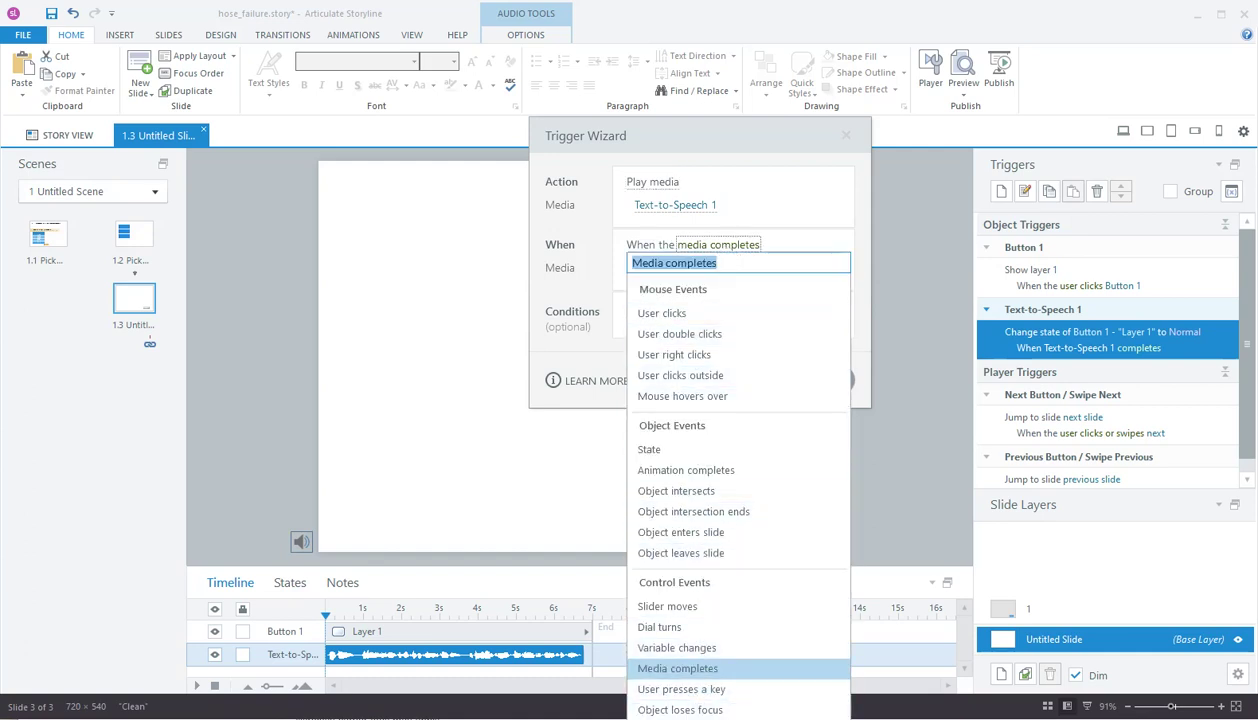
{"action": "left_click", "coordinate": [680, 719]}
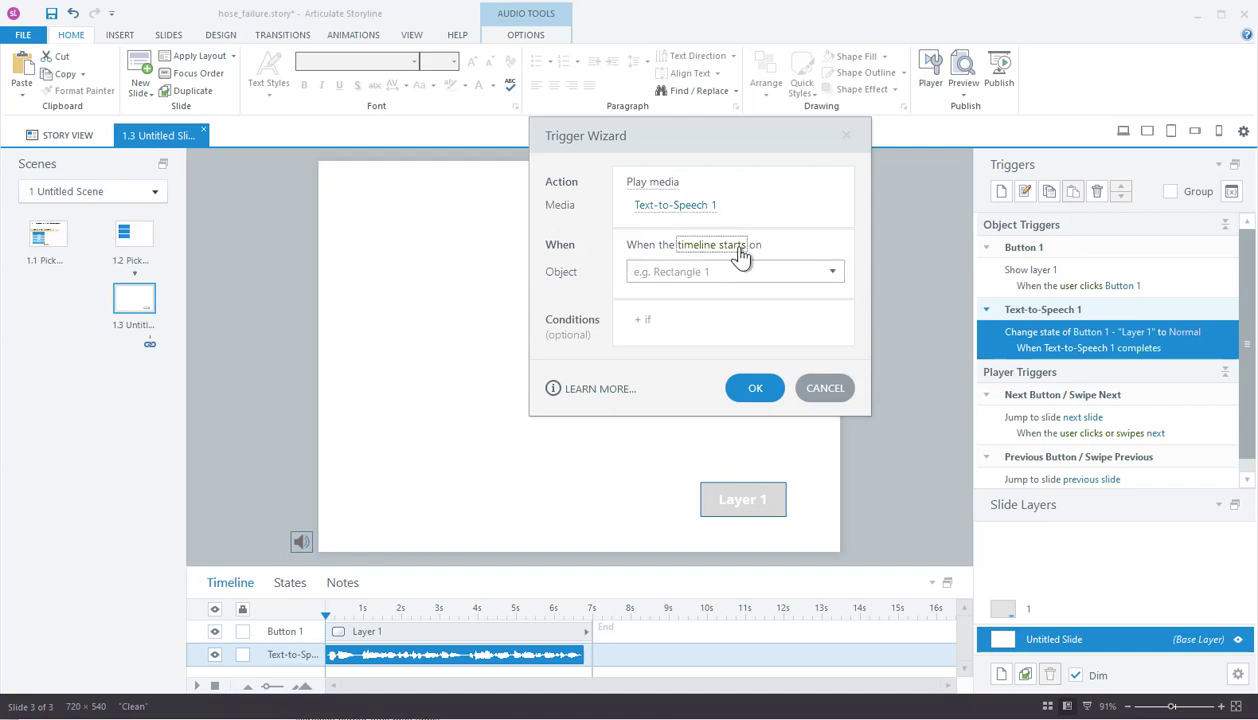
{"action": "left_click", "coordinate": [672, 270]}
{"action": "left_click", "coordinate": [660, 322]}
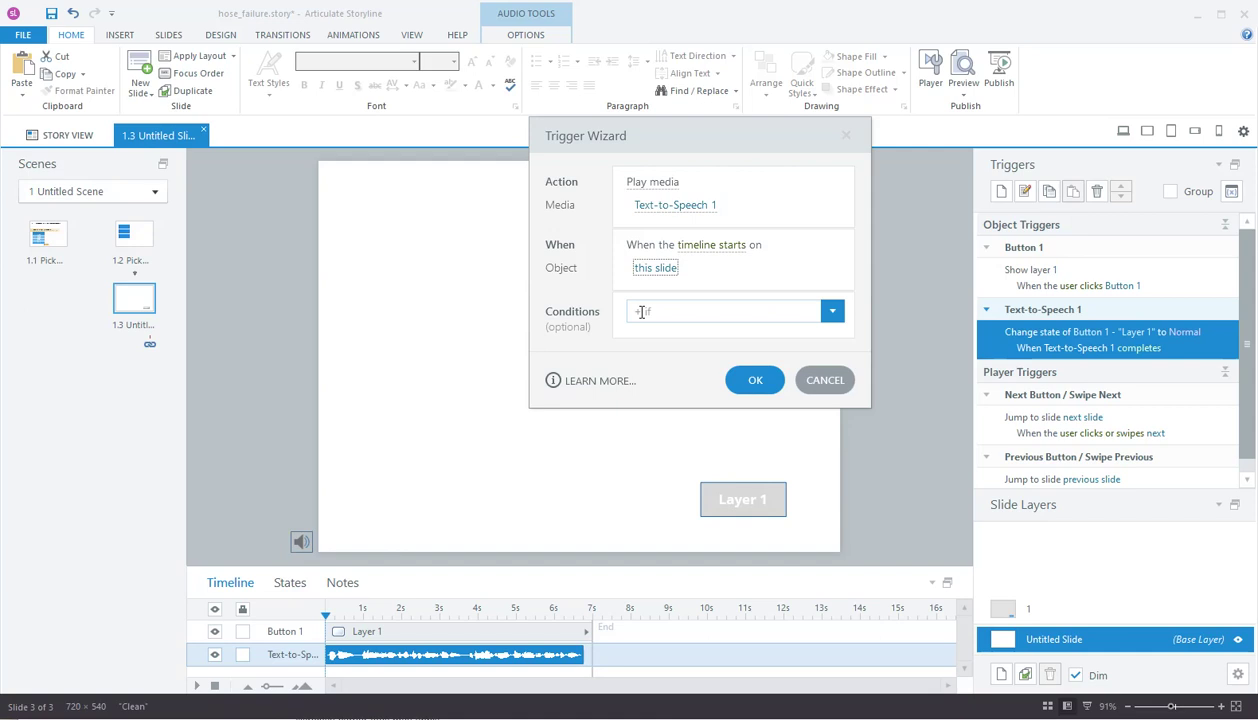
{"action": "left_click", "coordinate": [831, 312]}
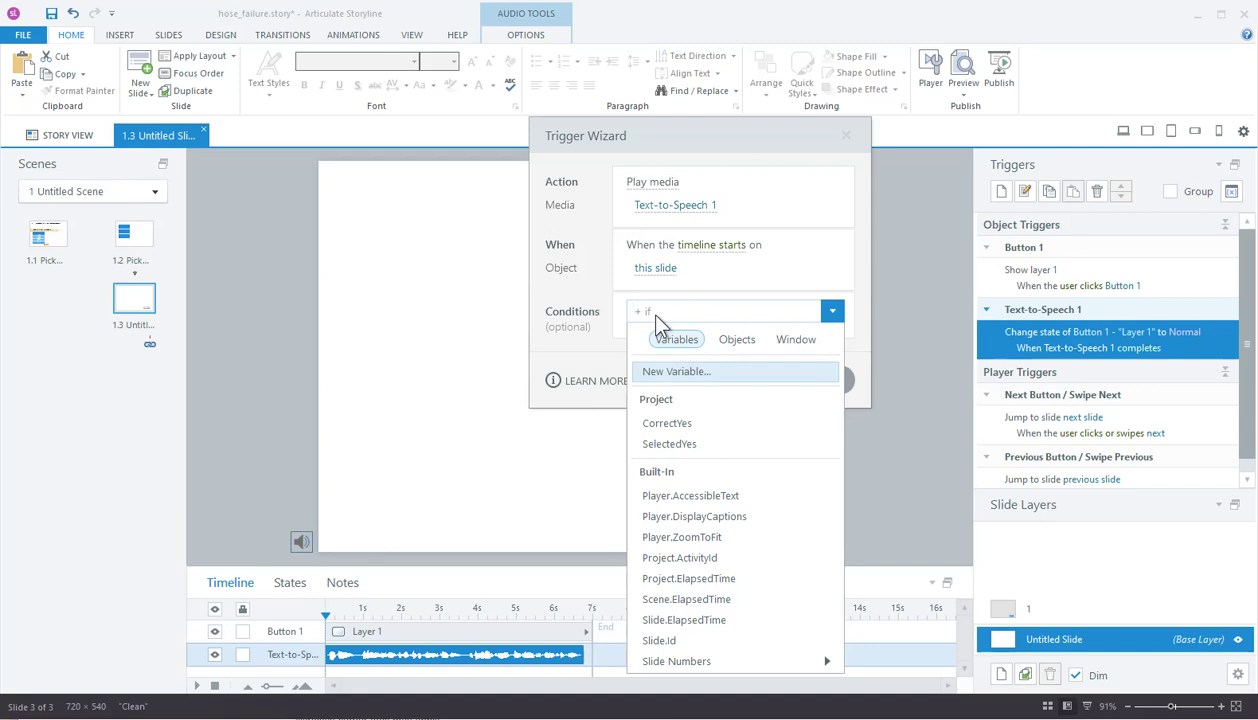
{"action": "left_click", "coordinate": [872, 451]}
{"action": "left_click", "coordinate": [824, 381]}
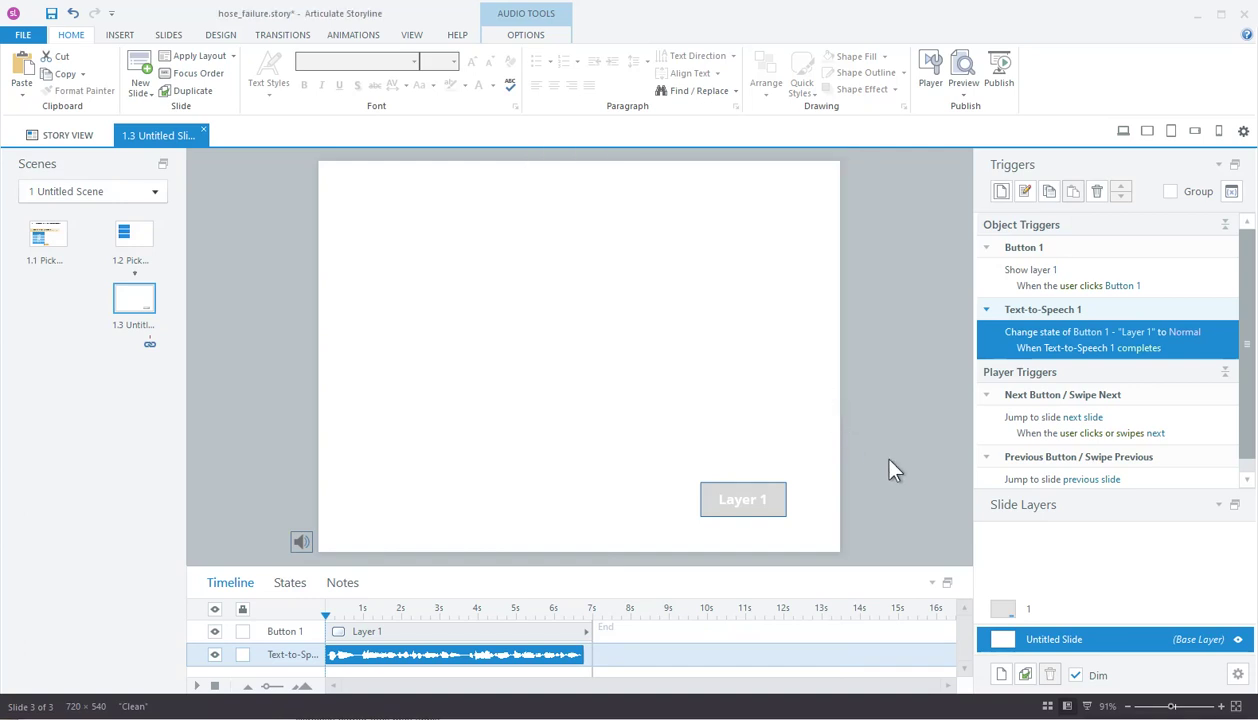